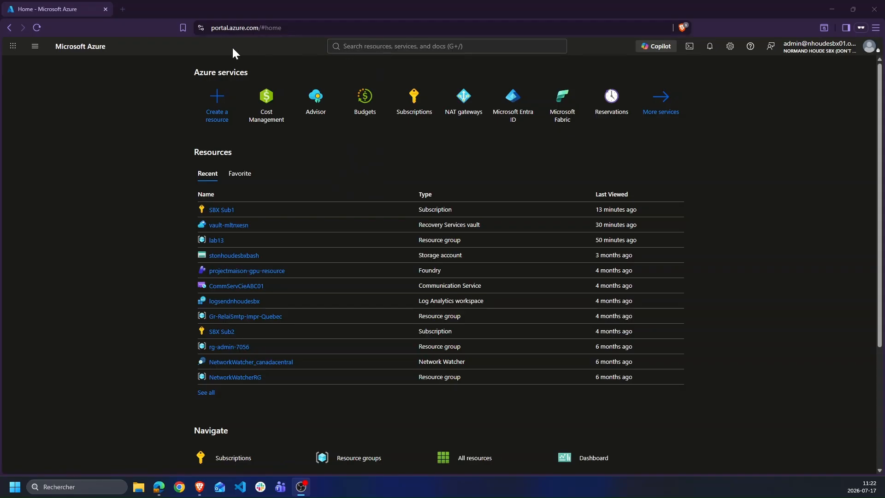
# Search 'b' in the portal and open the Budgets service for SBX Sub1
pyautogui.moveTo(203, 28)
pyautogui.mouseDown()
pyautogui.moveTo(260, 52)
pyautogui.moveTo(275, 35)
pyautogui.mouseUp()
pyautogui.moveTo(348, 52); pyautogui.dragTo(445, 47)
pyautogui.press('Escape')
pyautogui.click(377, 51)
pyautogui.write('b')
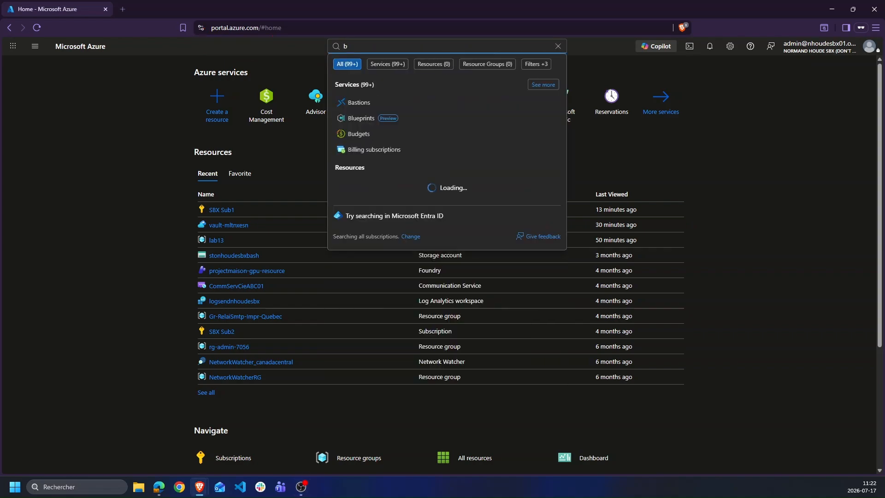
pyautogui.click(355, 134)
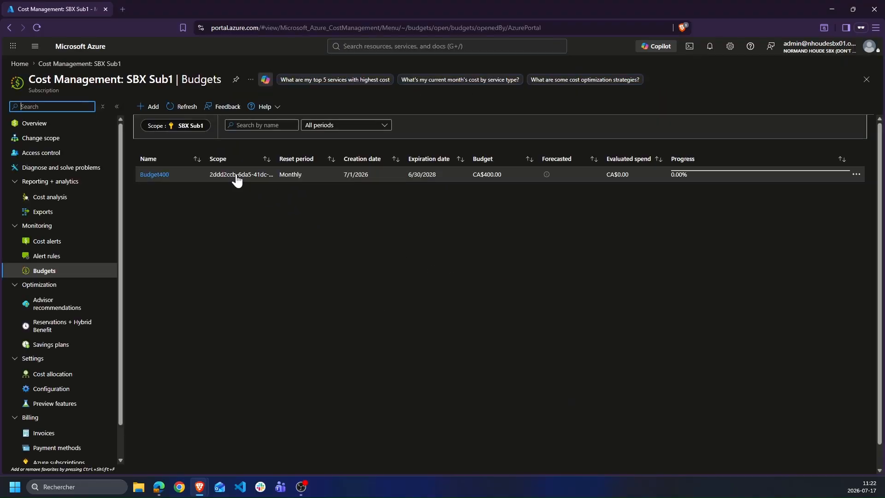
# Browse the cost scope choices into the Root management group and back to directory level
pyautogui.click(184, 129)
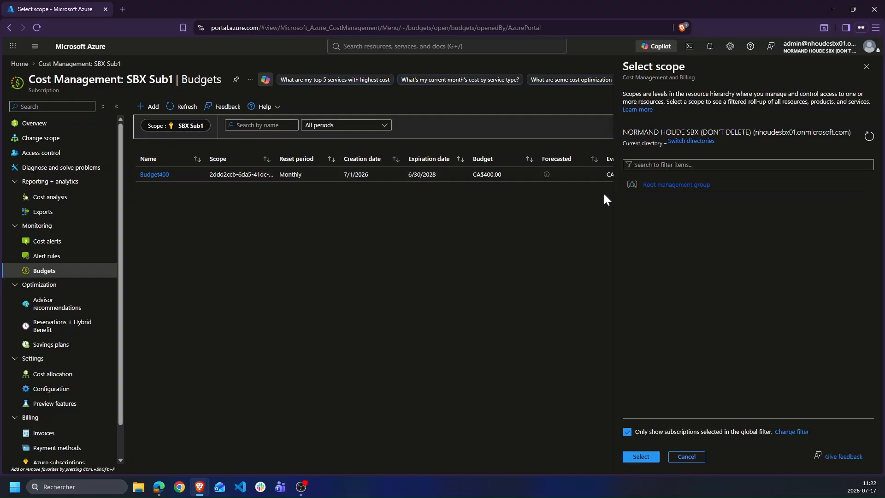
pyautogui.click(673, 185)
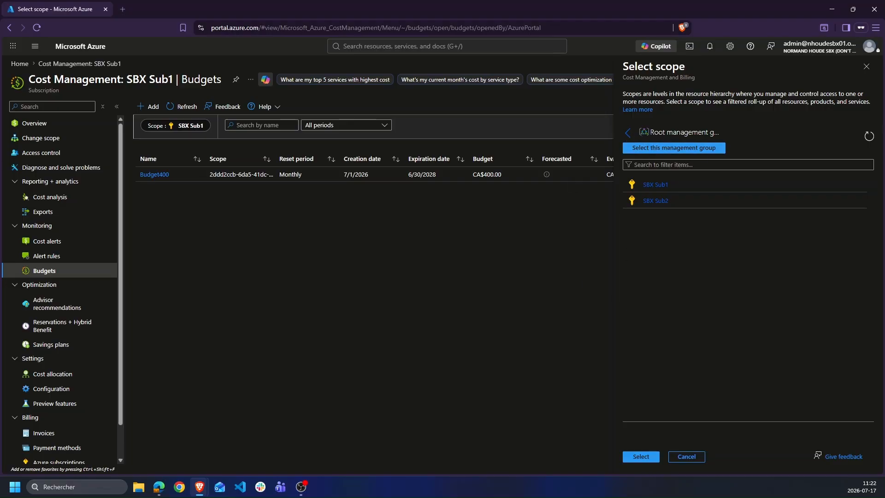
pyautogui.click(627, 132)
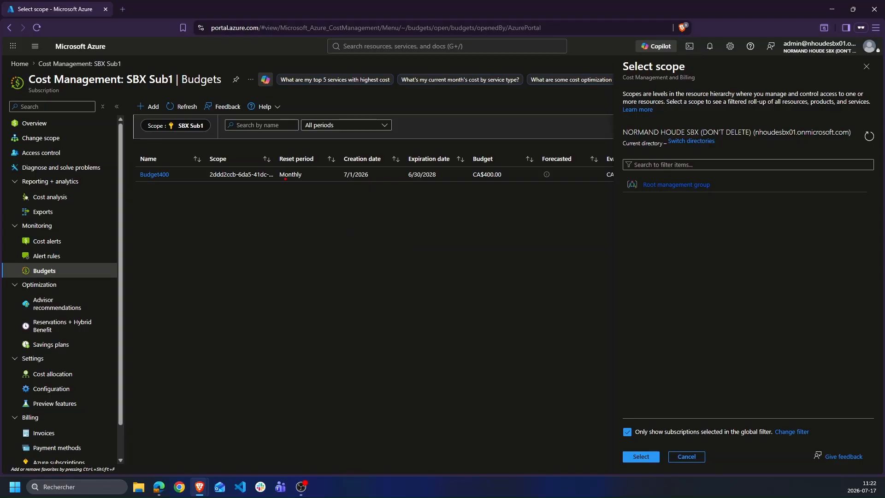
pyautogui.moveTo(288, 191)
pyautogui.mouseDown()
pyautogui.moveTo(284, 246)
pyautogui.moveTo(421, 238)
pyautogui.moveTo(385, 170)
pyautogui.moveTo(286, 189)
pyautogui.moveTo(308, 240)
pyautogui.moveTo(340, 238)
pyautogui.mouseUp()
pyautogui.moveTo(348, 217); pyautogui.dragTo(381, 225)
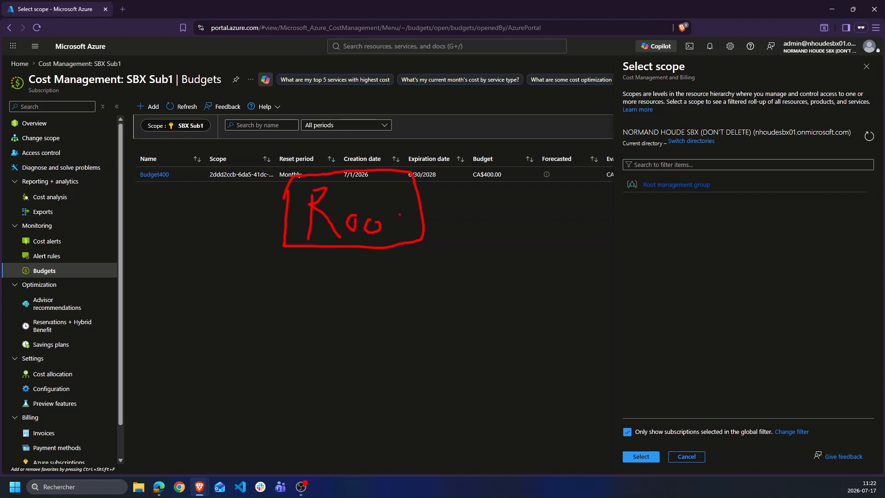
pyautogui.moveTo(387, 196); pyautogui.dragTo(395, 245)
pyautogui.moveTo(378, 214); pyautogui.dragTo(398, 210)
pyautogui.moveTo(330, 256); pyautogui.dragTo(274, 317)
pyautogui.moveTo(365, 261); pyautogui.dragTo(422, 306)
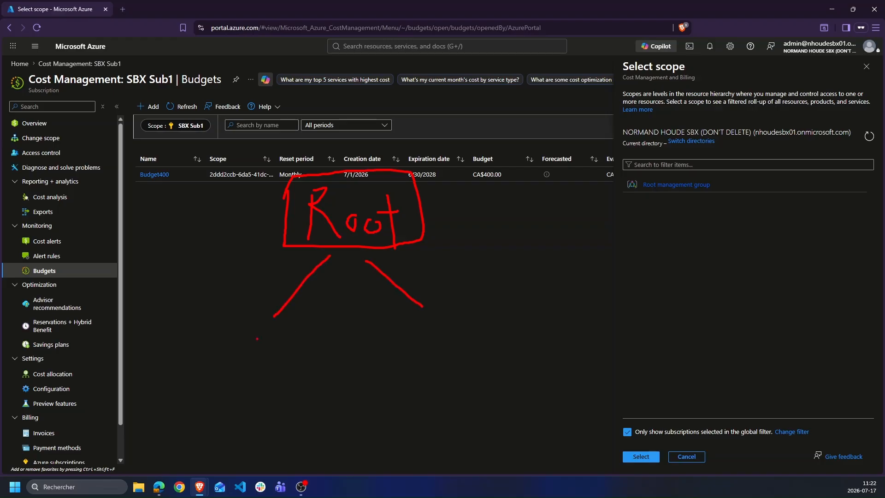
pyautogui.moveTo(252, 335)
pyautogui.mouseDown()
pyautogui.moveTo(259, 362)
pyautogui.moveTo(246, 357)
pyautogui.mouseUp()
pyautogui.moveTo(279, 349)
pyautogui.mouseDown()
pyautogui.moveTo(282, 365)
pyautogui.moveTo(304, 349)
pyautogui.moveTo(317, 369)
pyautogui.moveTo(325, 364)
pyautogui.moveTo(319, 371)
pyautogui.mouseUp()
pyautogui.moveTo(353, 337); pyautogui.dragTo(354, 363)
pyautogui.moveTo(436, 325)
pyautogui.mouseDown()
pyautogui.moveTo(421, 349)
pyautogui.moveTo(477, 345)
pyautogui.mouseUp()
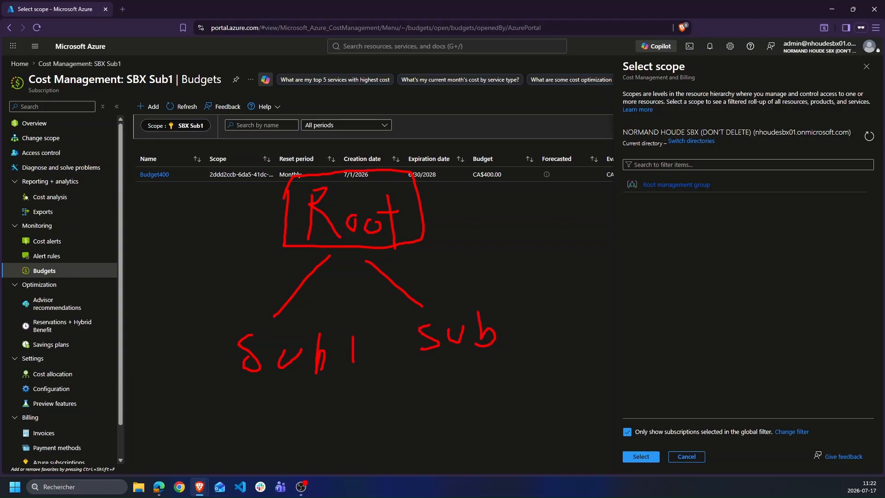
pyautogui.moveTo(524, 317); pyautogui.dragTo(539, 343)
pyautogui.moveTo(232, 328)
pyautogui.mouseDown()
pyautogui.moveTo(231, 356)
pyautogui.moveTo(388, 382)
pyautogui.moveTo(324, 325)
pyautogui.moveTo(238, 335)
pyautogui.mouseUp()
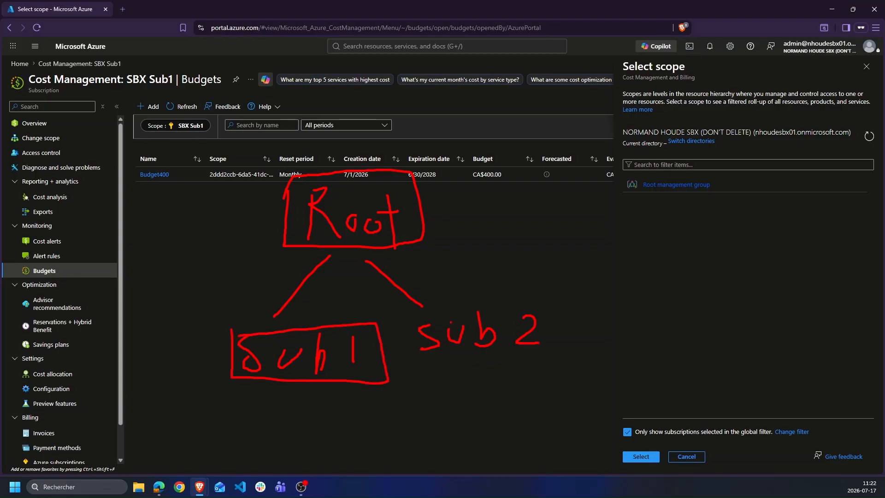
pyautogui.moveTo(416, 314)
pyautogui.mouseDown()
pyautogui.moveTo(440, 373)
pyautogui.moveTo(537, 304)
pyautogui.moveTo(417, 314)
pyautogui.mouseUp()
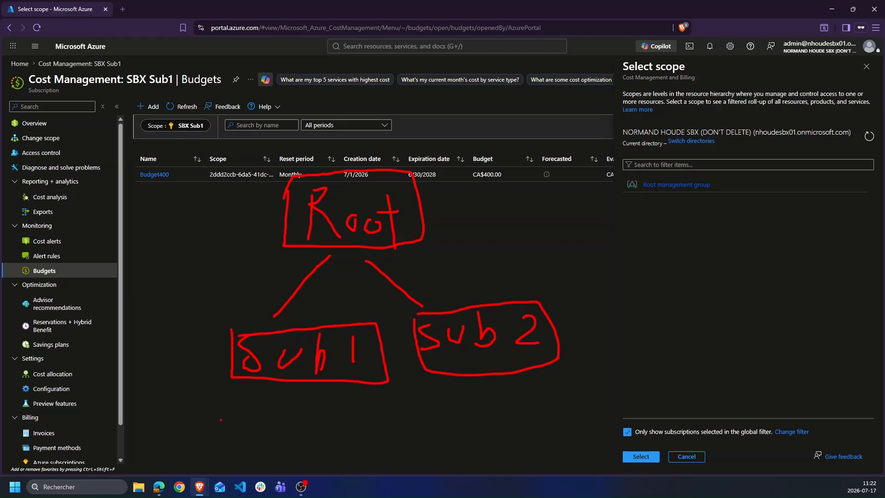
pyautogui.moveTo(252, 399)
pyautogui.mouseDown()
pyautogui.moveTo(250, 427)
pyautogui.moveTo(248, 413)
pyautogui.moveTo(259, 422)
pyautogui.moveTo(293, 421)
pyautogui.mouseUp()
pyautogui.moveTo(316, 390)
pyautogui.mouseDown()
pyautogui.moveTo(311, 422)
pyautogui.moveTo(328, 425)
pyautogui.mouseUp()
pyautogui.moveTo(438, 383)
pyautogui.mouseDown()
pyautogui.moveTo(445, 425)
pyautogui.moveTo(495, 405)
pyautogui.mouseUp()
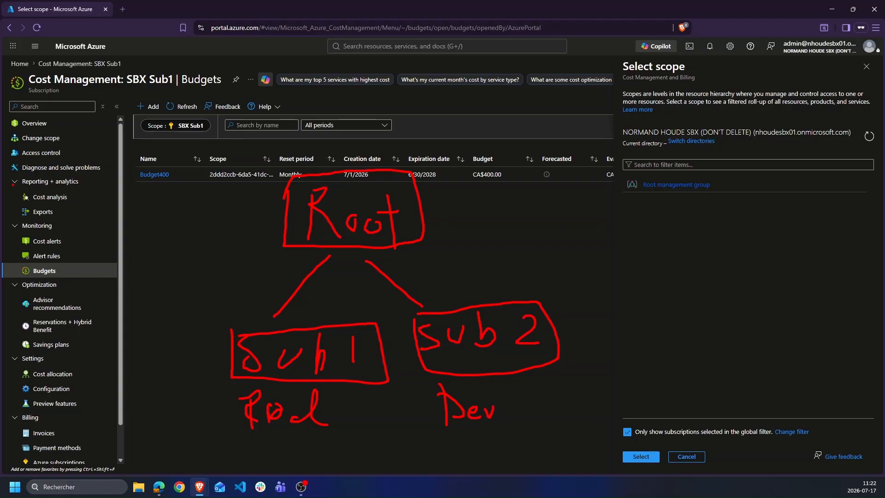
pyautogui.press('Escape')
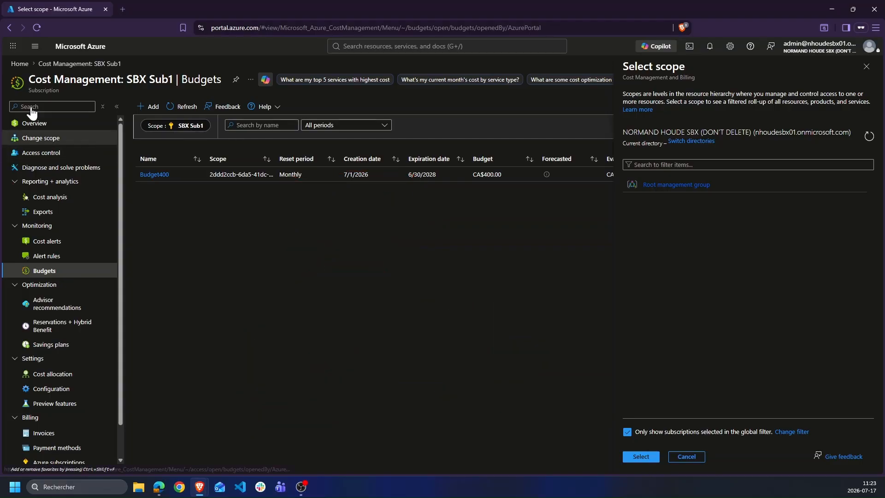
# Delete the Budget400 budget from SBX Sub1, confirming with Yes
pyautogui.click(866, 66)
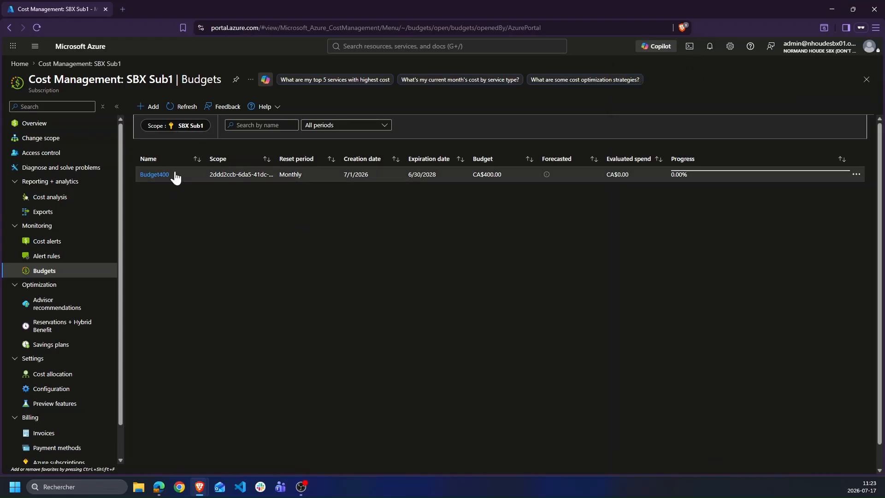
pyautogui.click(856, 174)
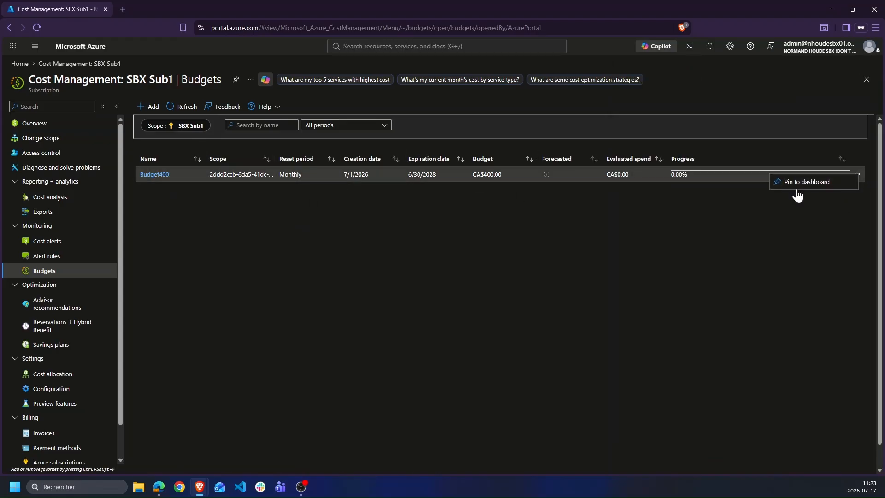
pyautogui.click(159, 175)
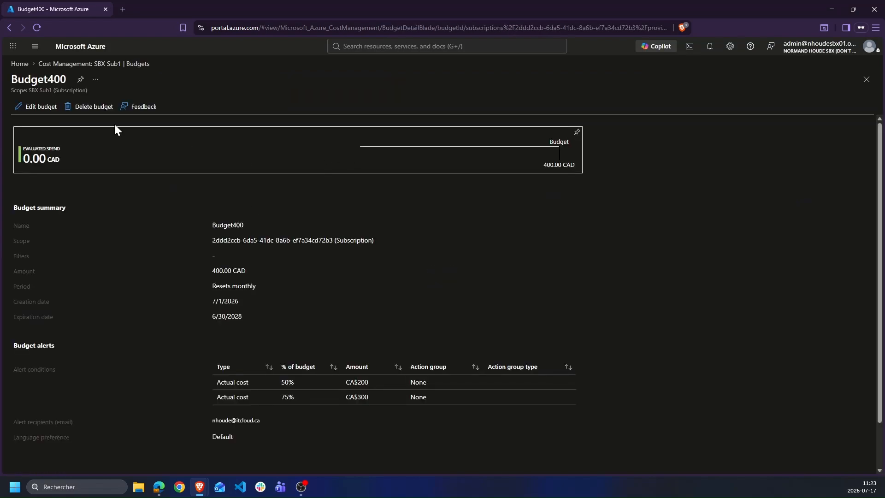
pyautogui.click(92, 107)
pyautogui.click(25, 158)
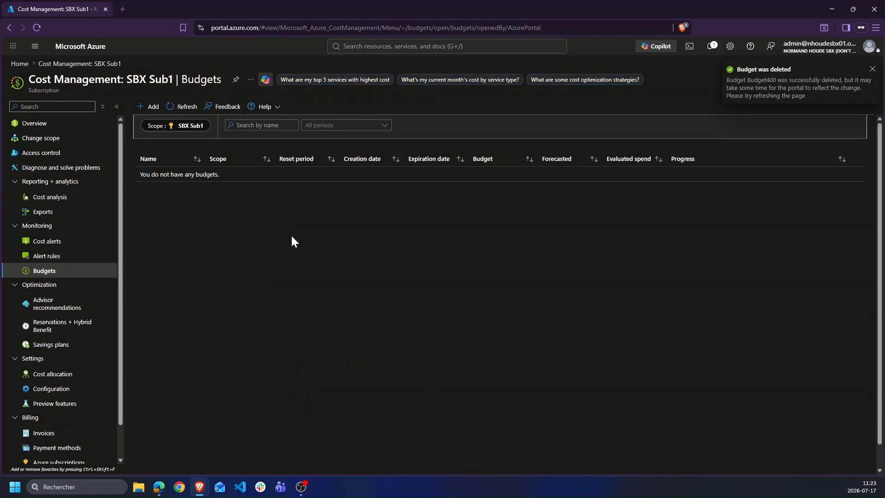
pyautogui.hotkey('ctrl', '2')
pyautogui.moveTo(137, 117); pyautogui.dragTo(169, 120)
# Start a new budget on SBX Sub1, highlighting its scope and monthly cost trend
pyautogui.click(150, 108)
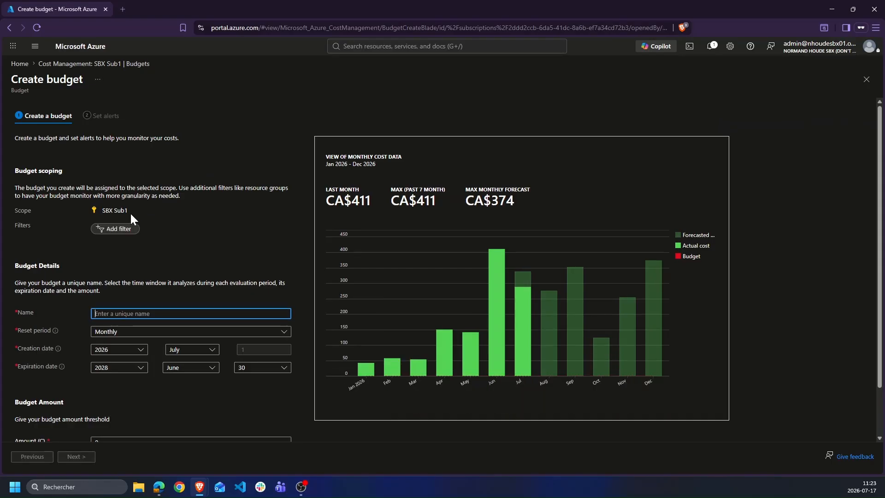
pyautogui.moveTo(97, 216); pyautogui.dragTo(156, 212)
pyautogui.moveTo(358, 365)
pyautogui.mouseDown()
pyautogui.moveTo(425, 343)
pyautogui.moveTo(479, 262)
pyautogui.moveTo(561, 268)
pyautogui.moveTo(661, 303)
pyautogui.mouseUp()
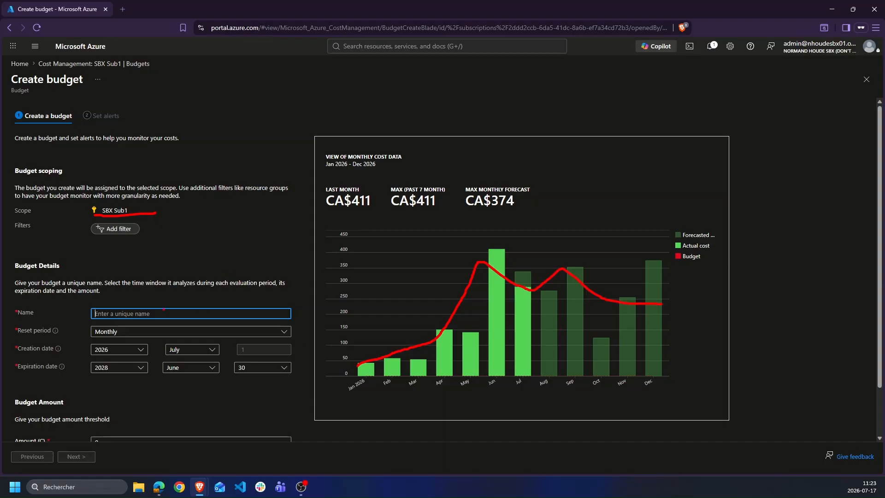
pyautogui.press('Escape')
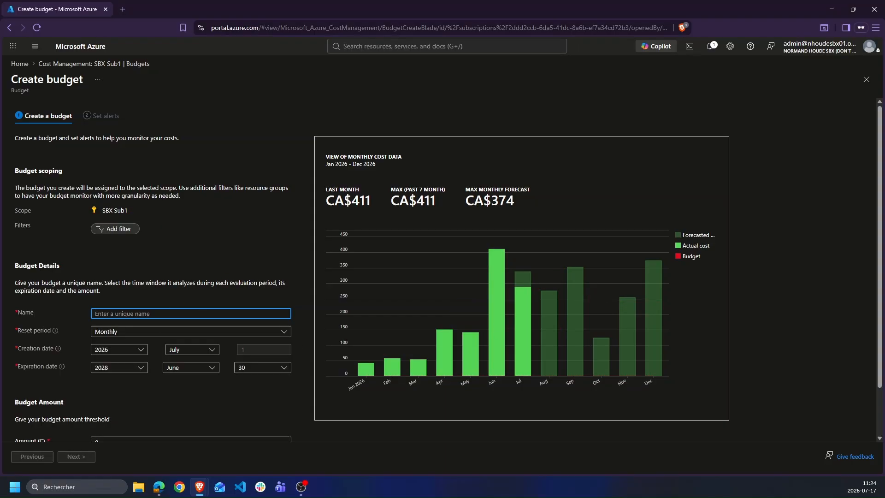
# Name the budget Budget400, keep Monthly reset and default dates, and set amount 400
pyautogui.write('Bud')
pyautogui.write('d')
pyautogui.write('get')
pyautogui.write('400')
pyautogui.scroll(-1, 154, 308)
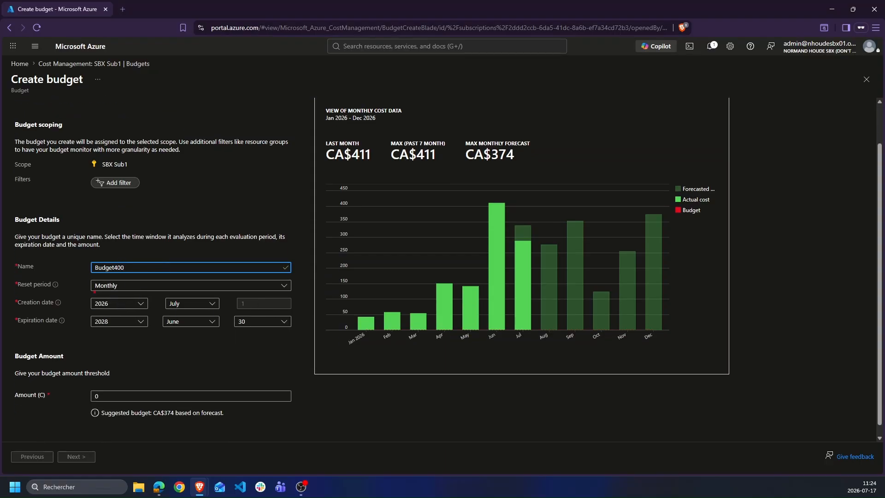
pyautogui.moveTo(98, 293)
pyautogui.mouseDown()
pyautogui.moveTo(73, 328)
pyautogui.moveTo(100, 330)
pyautogui.mouseUp()
pyautogui.click(65, 396)
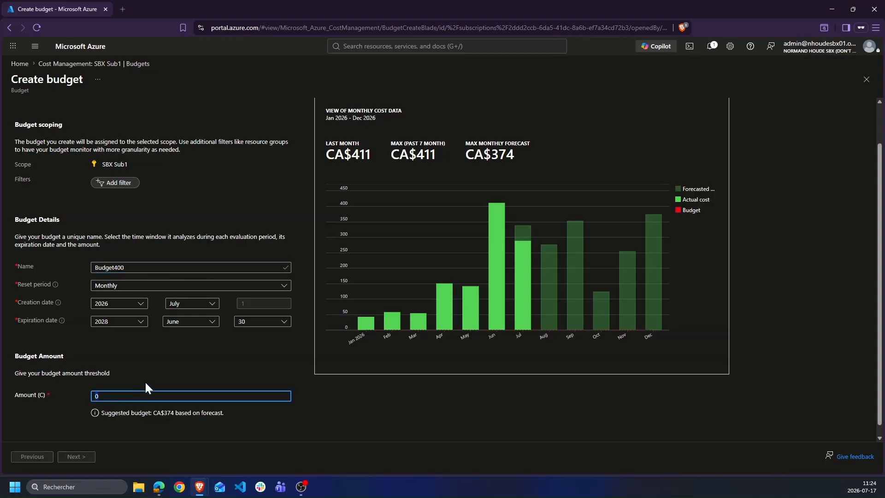
pyautogui.write('400')
# Step to the alerts page and back, highlighting the 400 amount and suggested budget
pyautogui.click(85, 456)
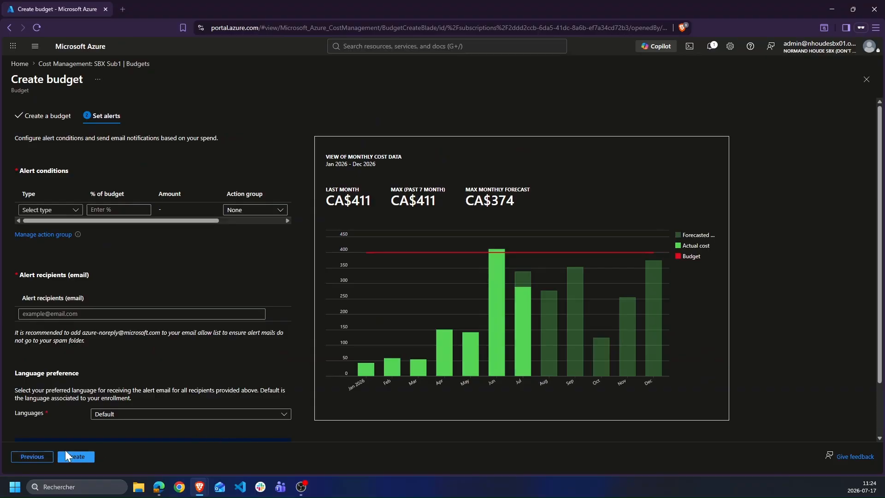
pyautogui.click(48, 457)
pyautogui.scroll(-2, 138, 378)
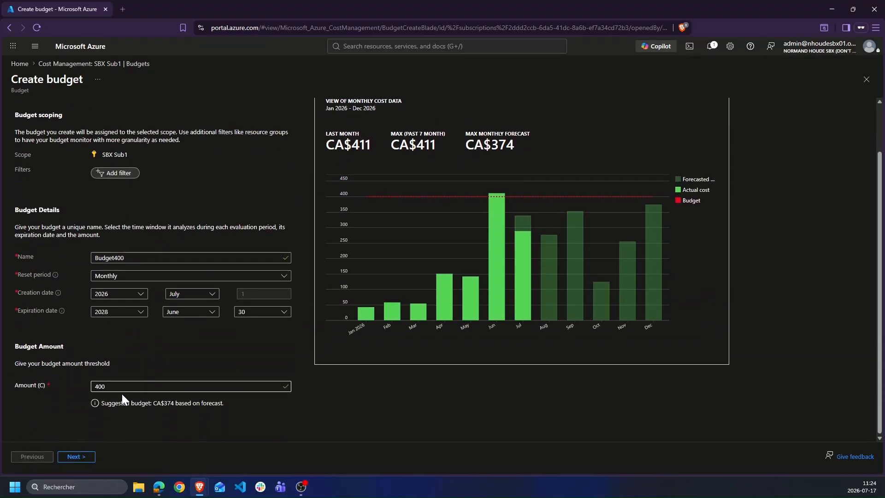
pyautogui.moveTo(88, 378)
pyautogui.mouseDown()
pyautogui.moveTo(79, 416)
pyautogui.moveTo(228, 419)
pyautogui.moveTo(230, 406)
pyautogui.mouseUp()
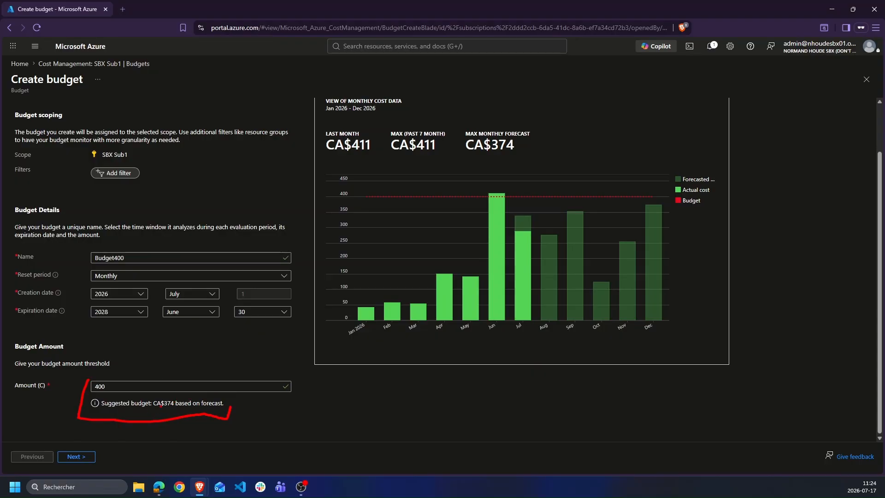
pyautogui.press('Escape')
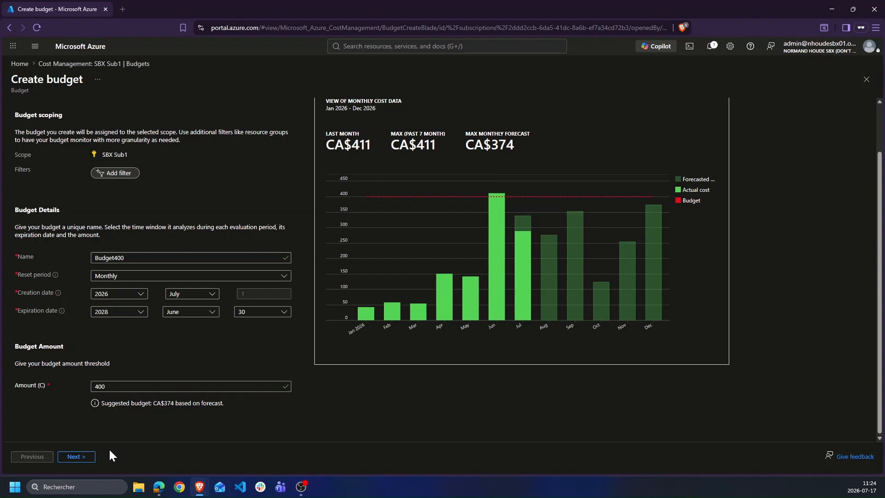
# Set the first alert to Actual cost at 50%, giving a 200 amount
pyautogui.click(86, 457)
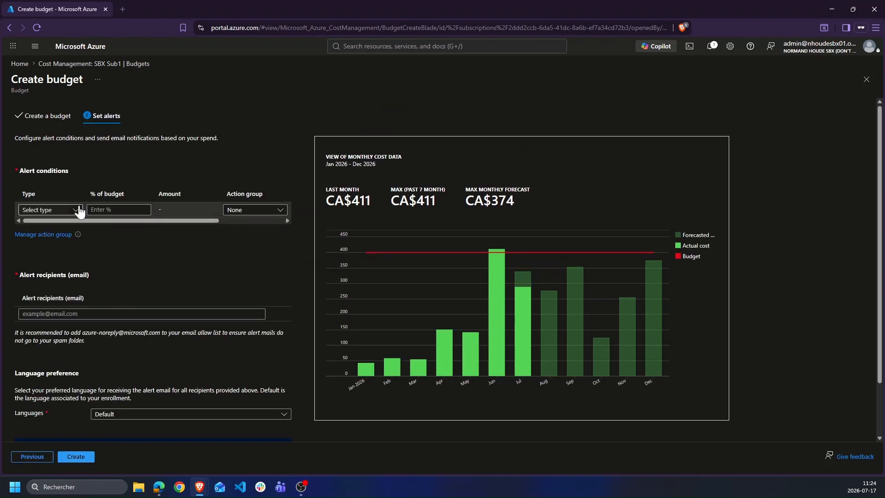
pyautogui.click(65, 210)
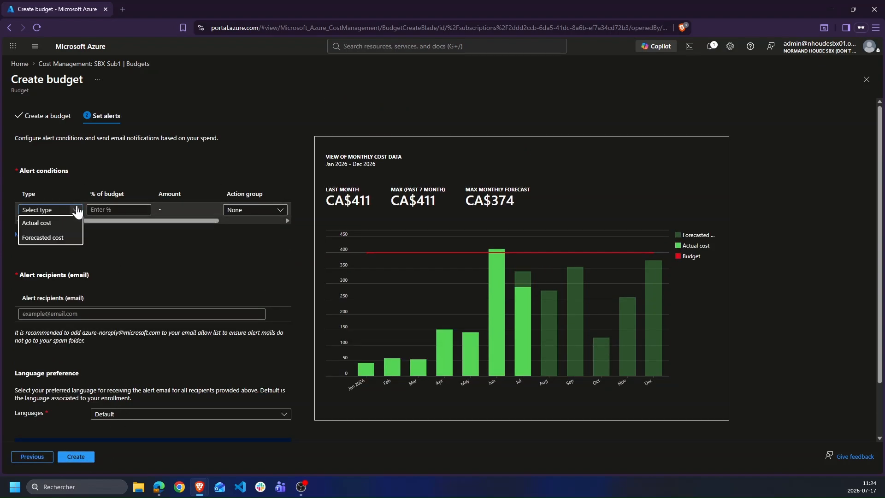
pyautogui.click(47, 223)
pyautogui.click(25, 225)
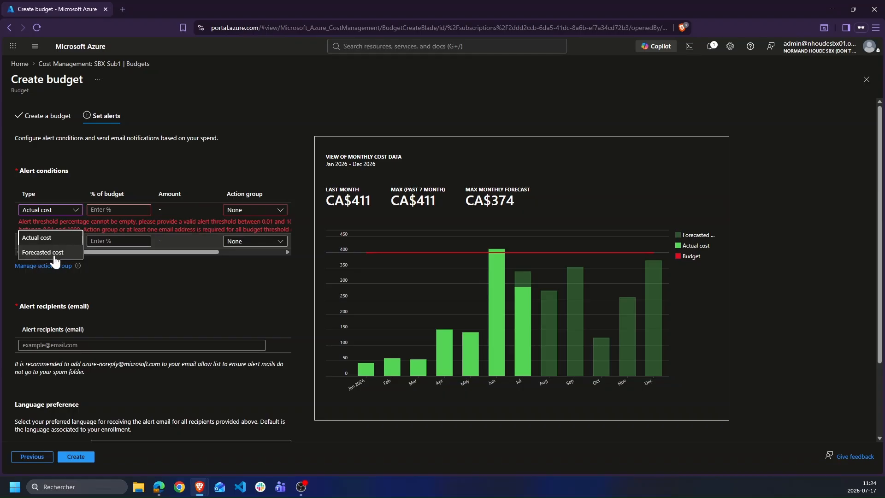
pyautogui.click(141, 264)
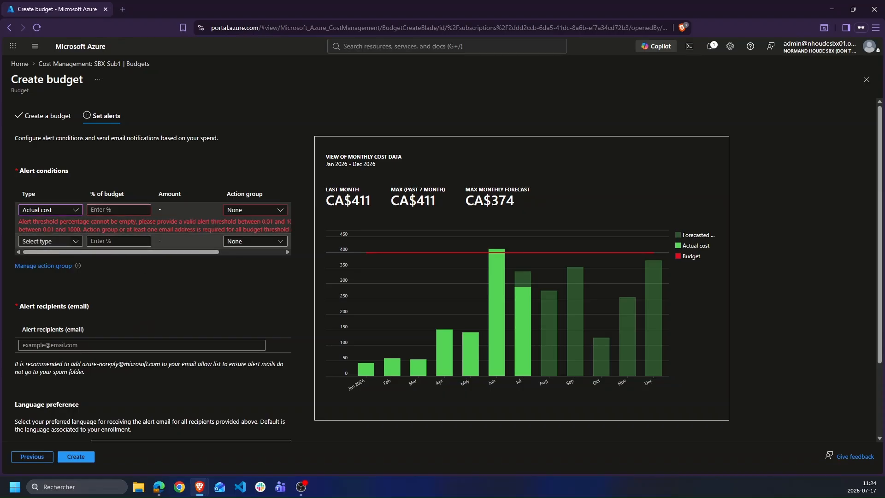
pyautogui.click(119, 209)
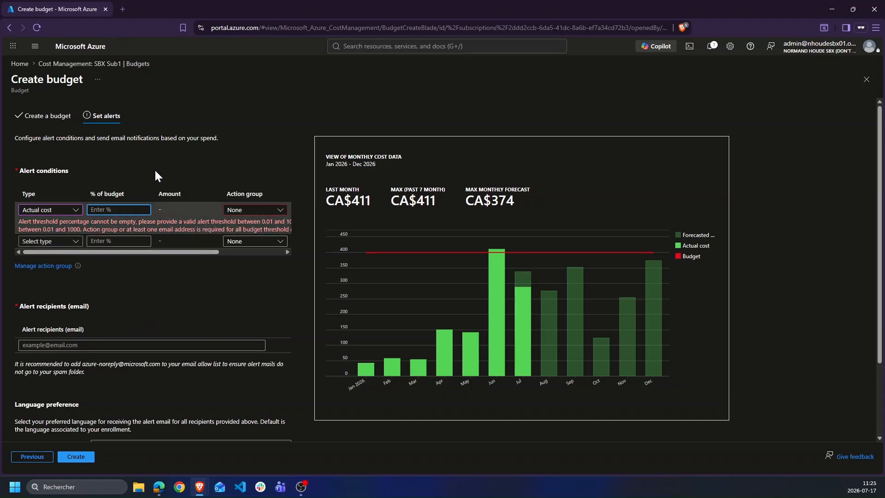
pyautogui.write('50')
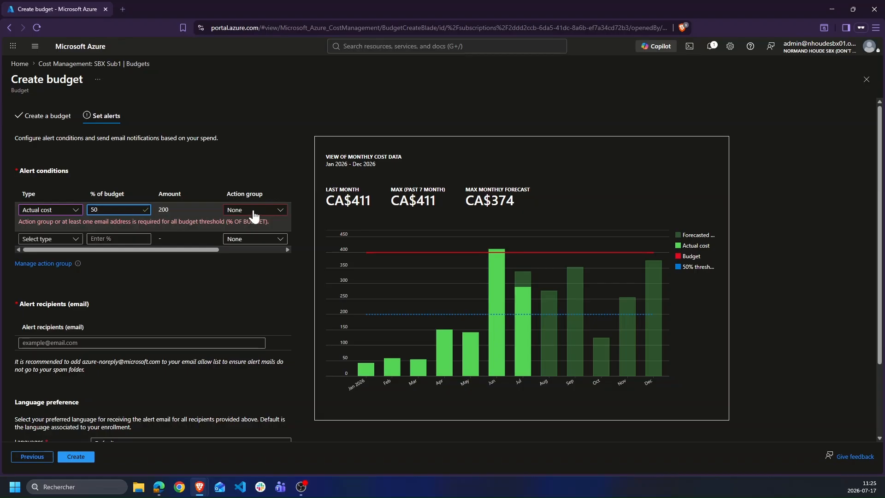
pyautogui.moveTo(173, 208); pyautogui.dragTo(158, 210)
pyautogui.click(211, 280)
# Keep no action group, revisit the alerts step, and delete the 50% alert row
pyautogui.click(243, 209)
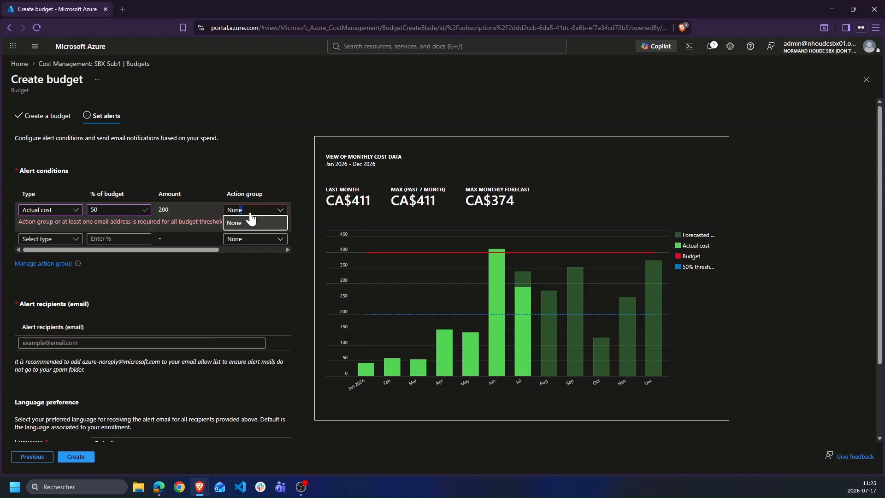
pyautogui.click(249, 223)
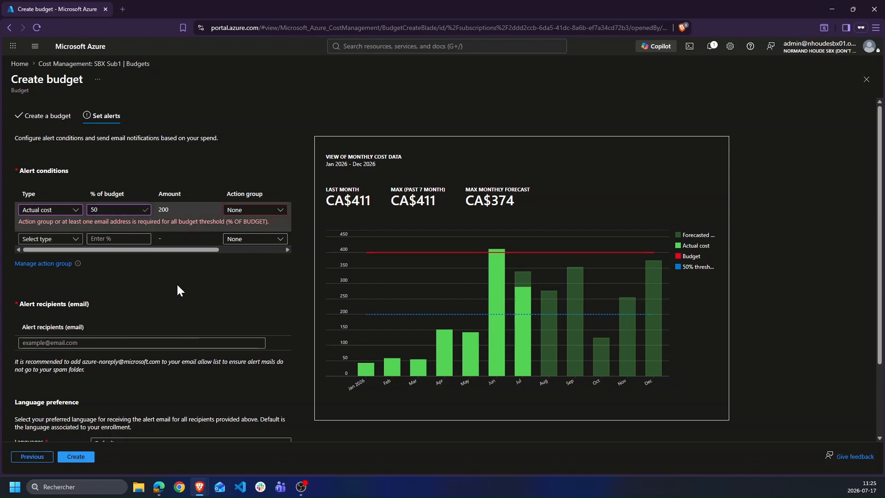
pyautogui.scroll(-2, 46, 435)
pyautogui.click(46, 456)
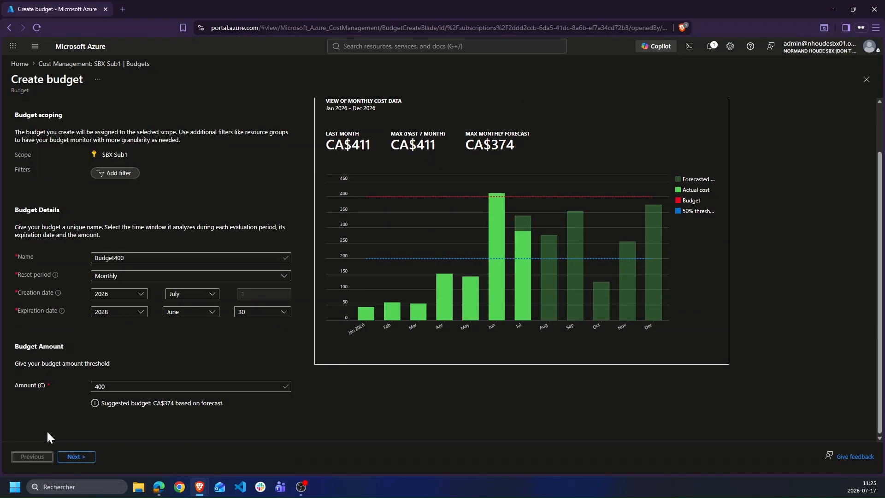
pyautogui.click(75, 456)
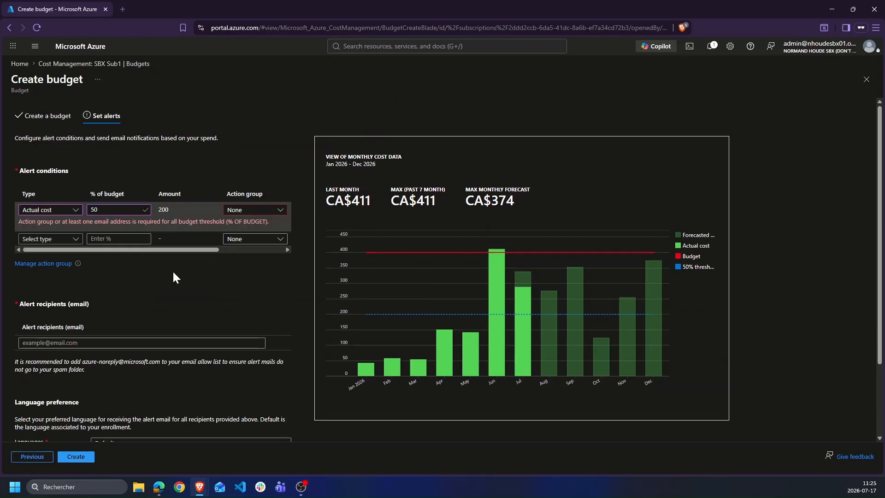
pyautogui.click(149, 212)
pyautogui.hscroll(3, 235, 239)
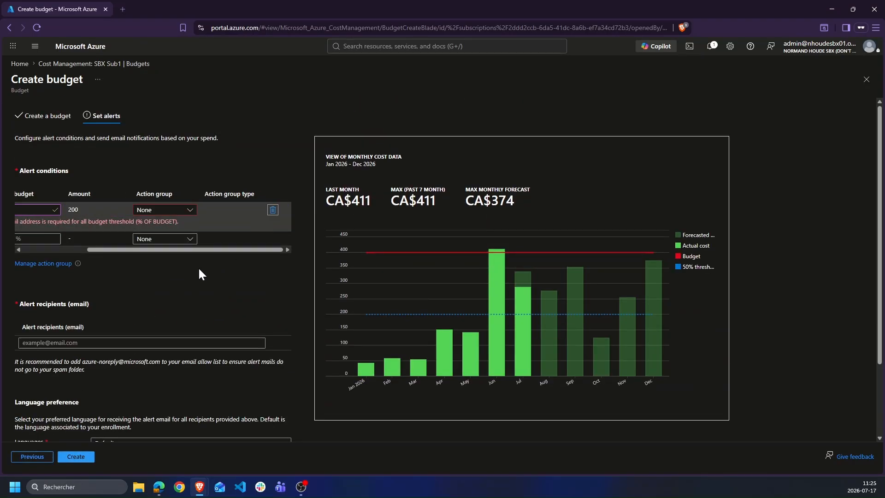
pyautogui.click(279, 211)
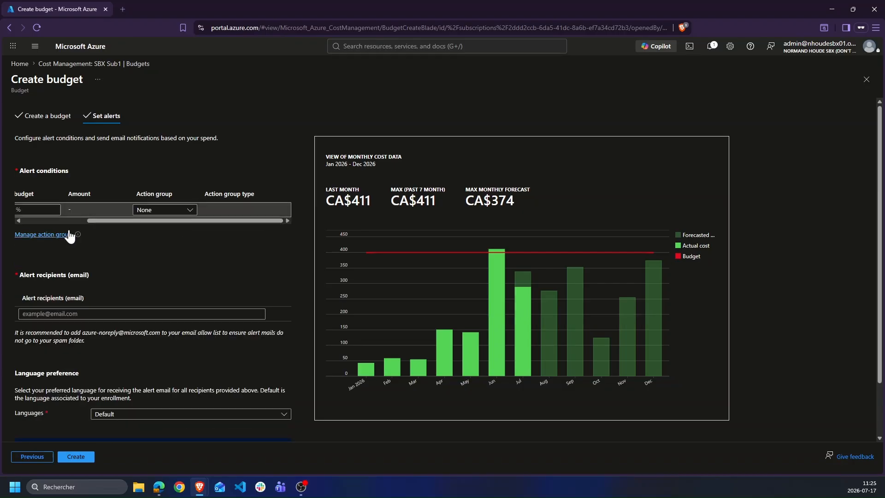
pyautogui.moveTo(90, 221); pyautogui.dragTo(23, 220)
# Set the first alert to Actual cost at 50% and enter the recipient's e-mail address
pyautogui.click(46, 209)
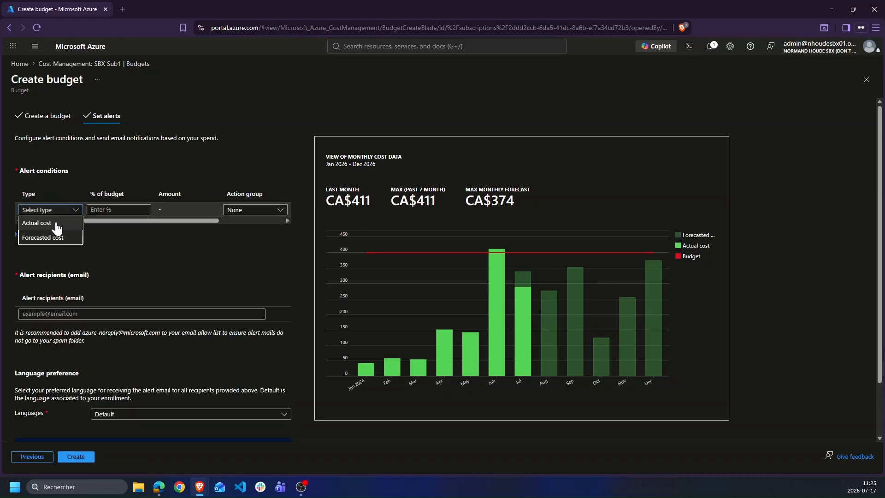
pyautogui.click(32, 223)
pyautogui.press('Tab')
pyautogui.write('50')
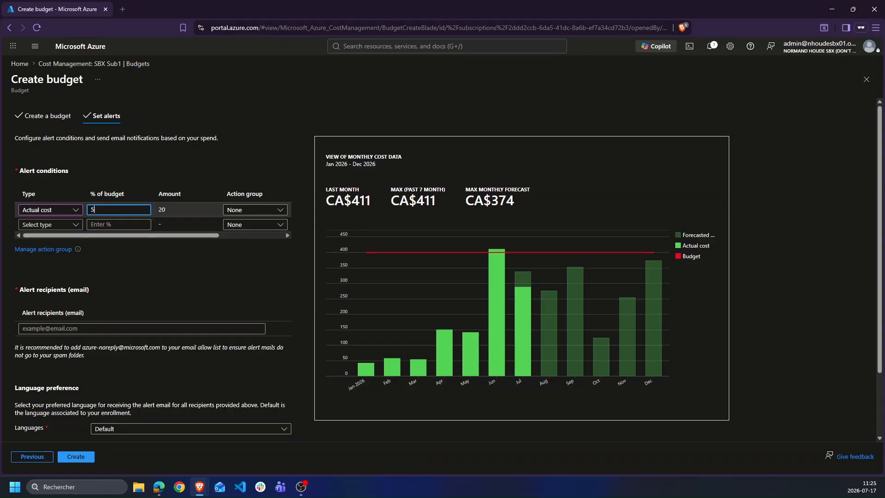
pyautogui.click(101, 327)
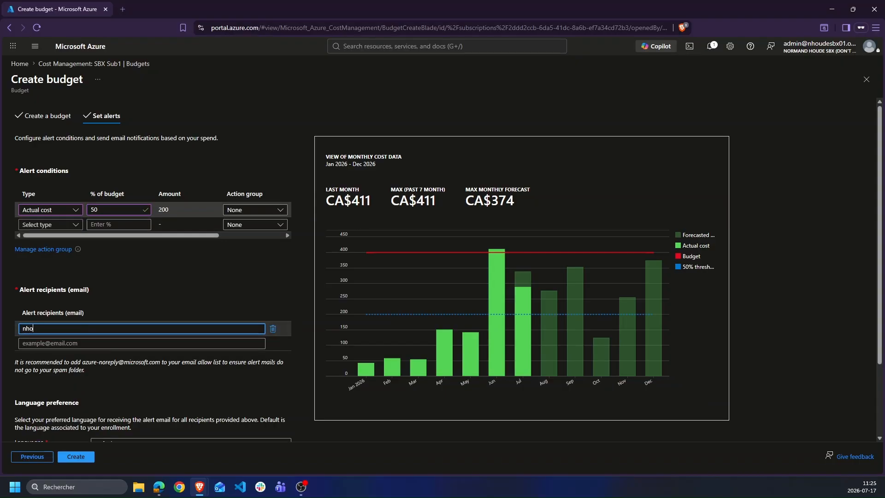
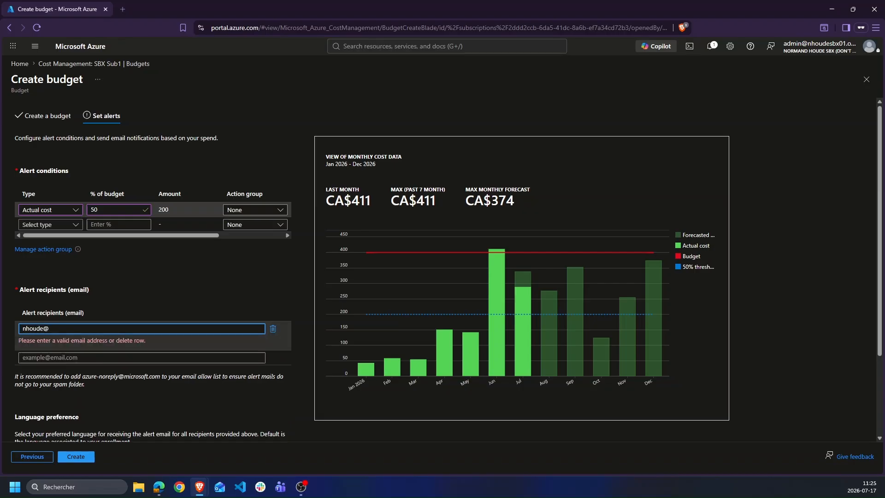
# Add a second Actual cost alert at 75% of the budget
pyautogui.click(60, 228)
pyautogui.click(43, 236)
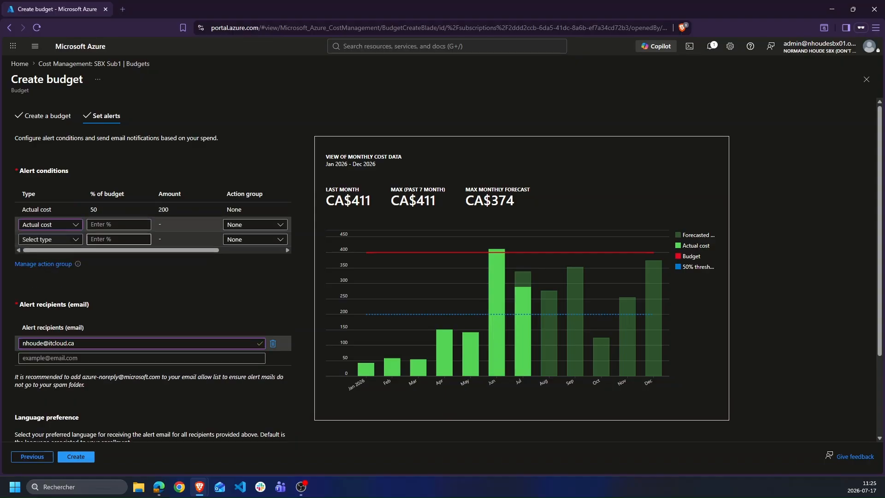
pyautogui.click(119, 225)
pyautogui.write('75')
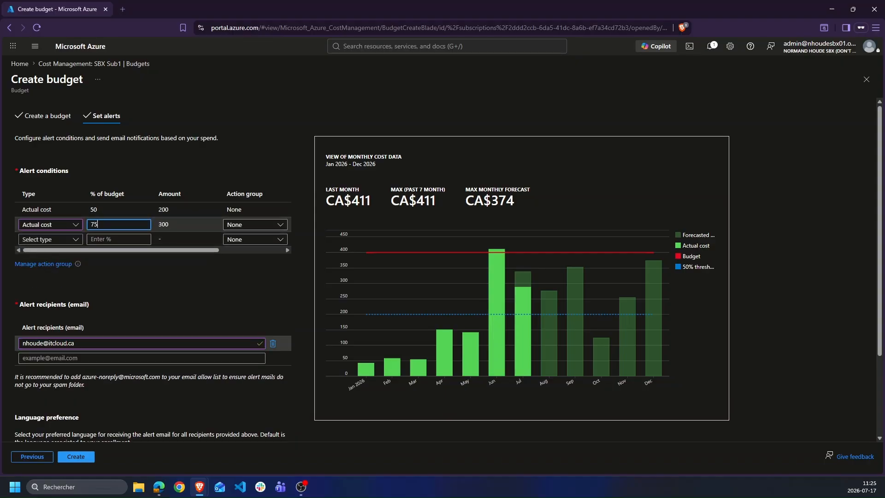
# Commit the 75% (300) threshold and confirm None is the only action group available
pyautogui.doubleClick(163, 224)
pyautogui.doubleClick(94, 224)
pyautogui.click(210, 286)
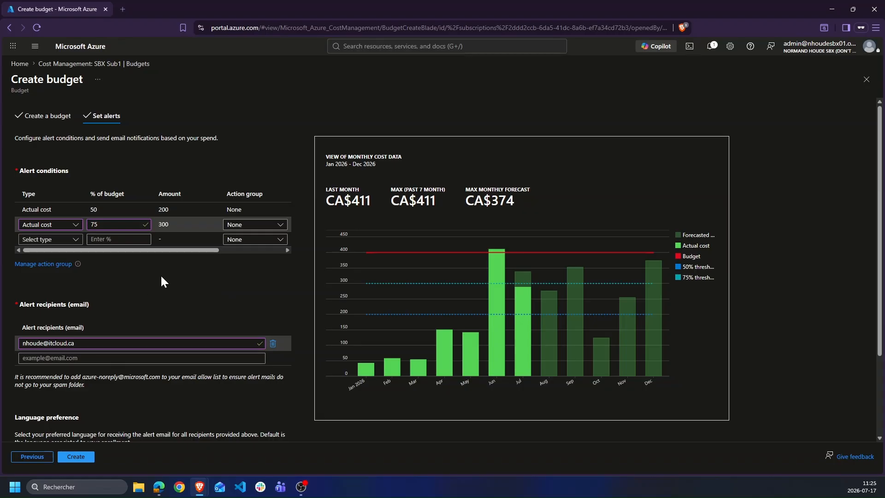
pyautogui.click(261, 225)
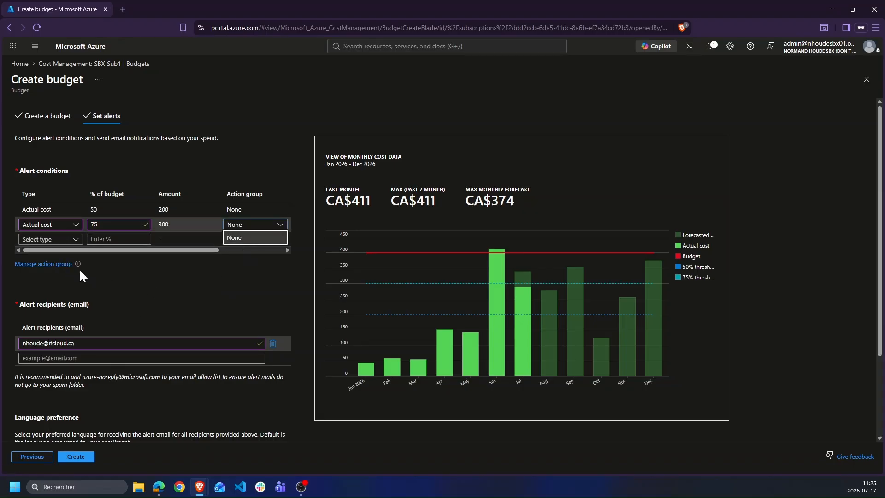
pyautogui.moveTo(87, 262); pyautogui.dragTo(0, 277)
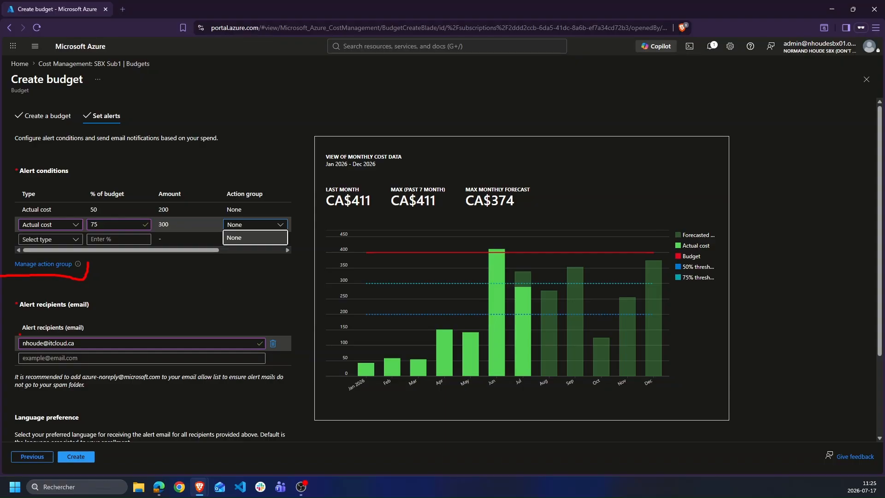
pyautogui.press('Escape')
# Create Budget400, then begin another budget with the name 'budget'
pyautogui.click(80, 457)
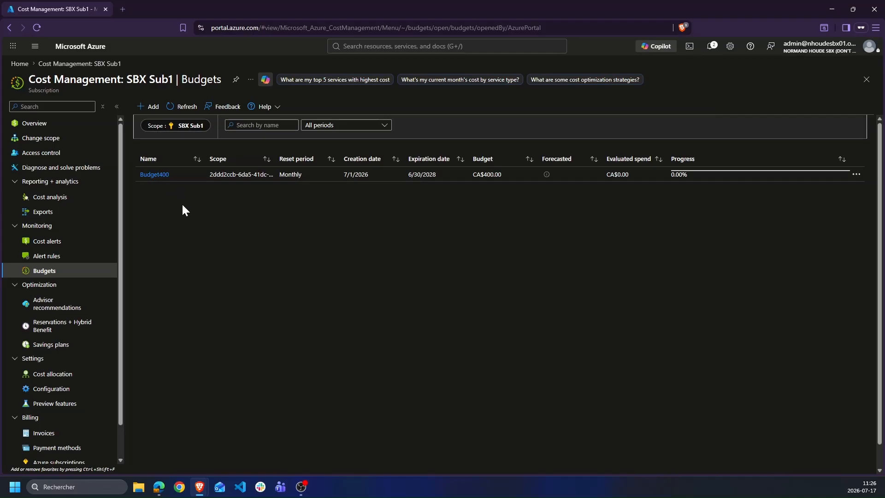
pyautogui.click(149, 107)
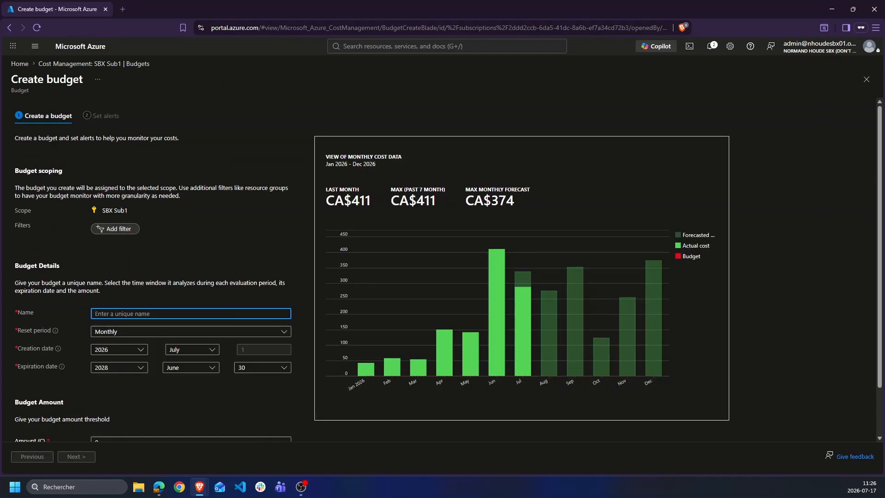
pyautogui.write('budget')
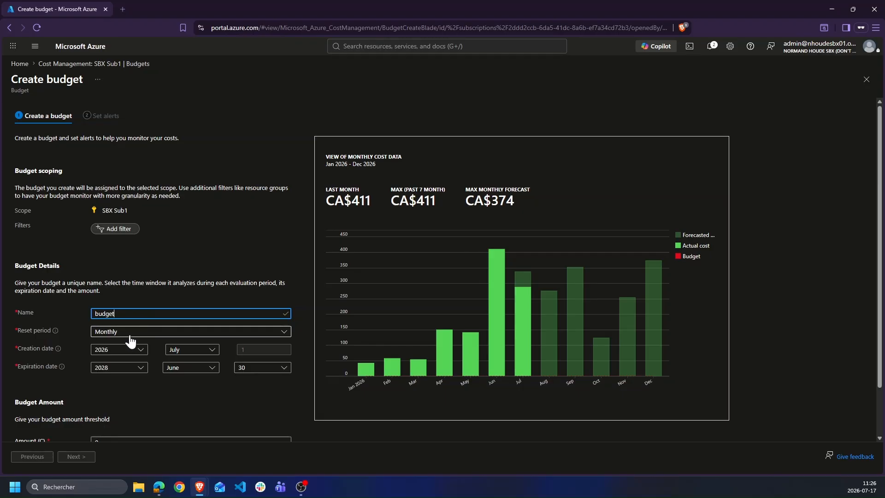
pyautogui.scroll(-1, 124, 364)
# Set the new budget's amount to 400, rename it budget95, and advance to alerts
pyautogui.click(124, 386)
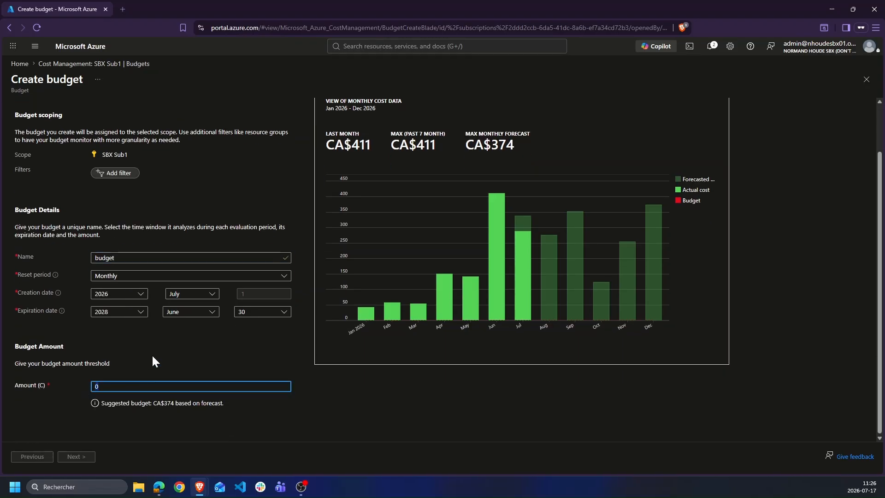
pyautogui.press('BackSpace')
pyautogui.write('400')
pyautogui.click(113, 399)
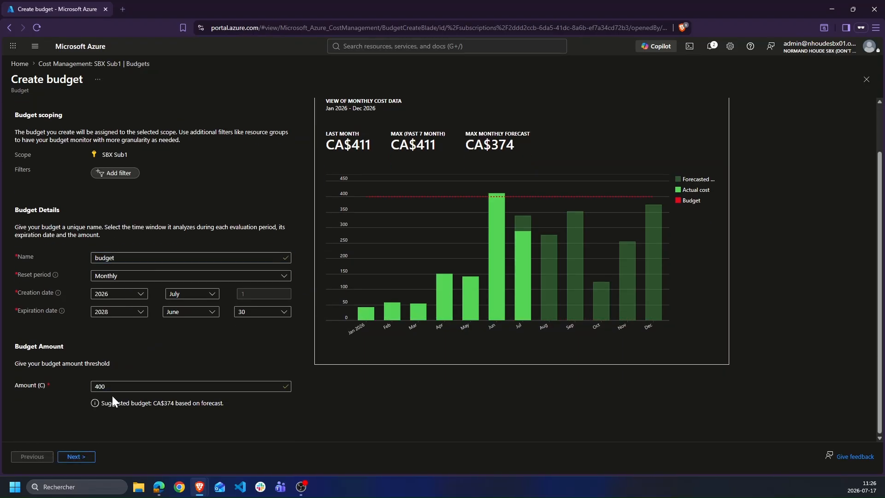
pyautogui.click(118, 258)
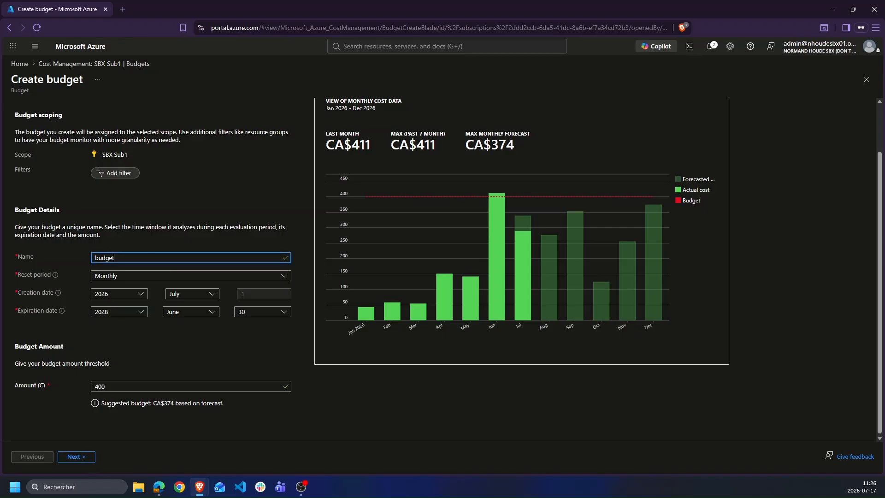
pyautogui.write('95')
pyautogui.click(113, 444)
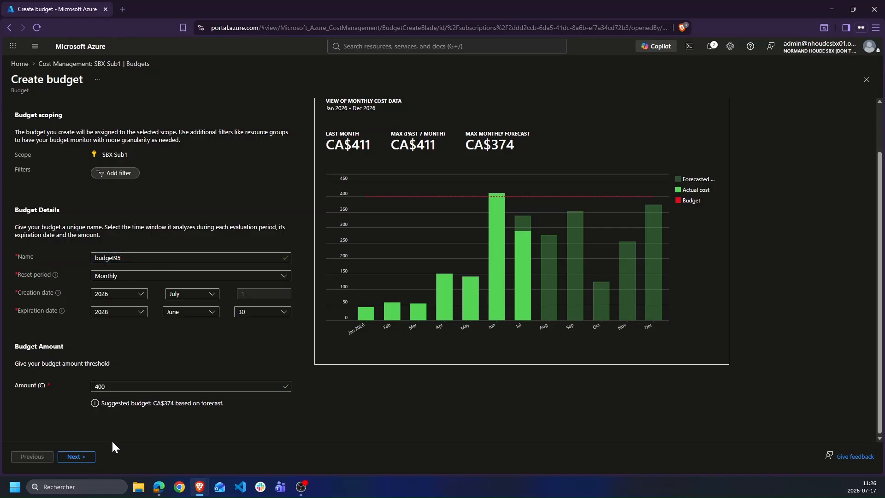
pyautogui.click(77, 457)
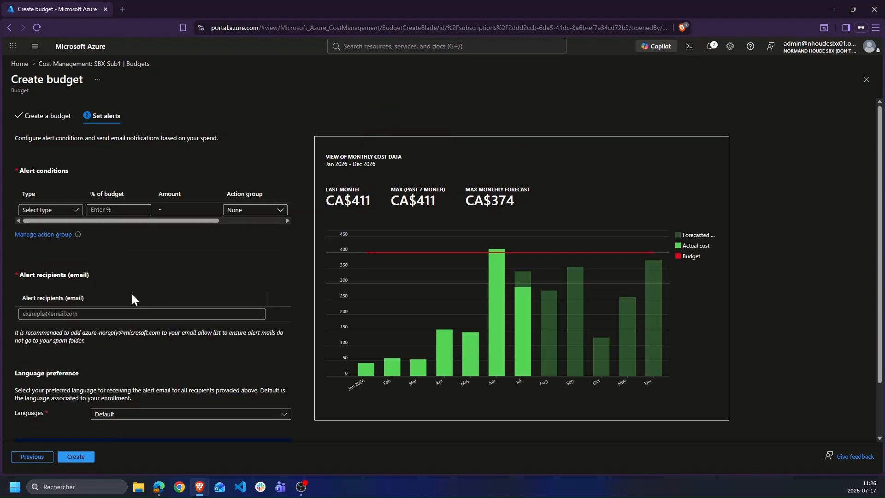
# Add an Actual cost alert at 95% of the budget
pyautogui.click(111, 314)
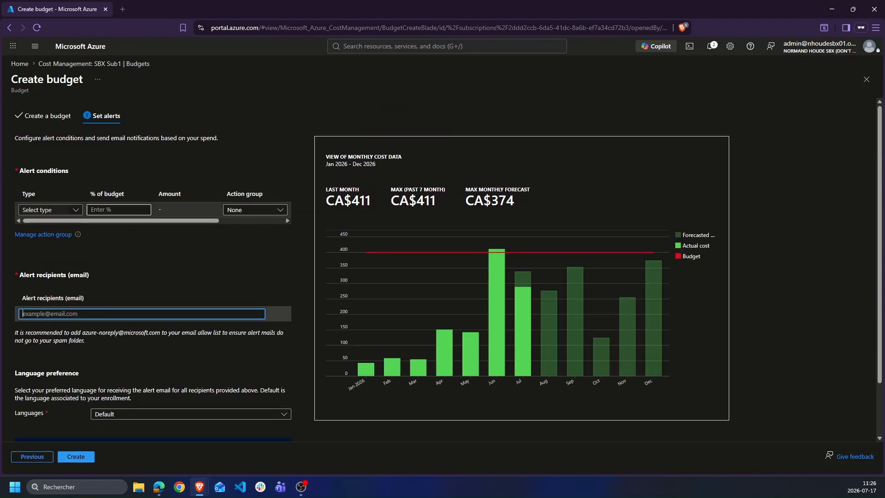
pyautogui.click(50, 210)
pyautogui.click(51, 224)
pyautogui.press('Tab')
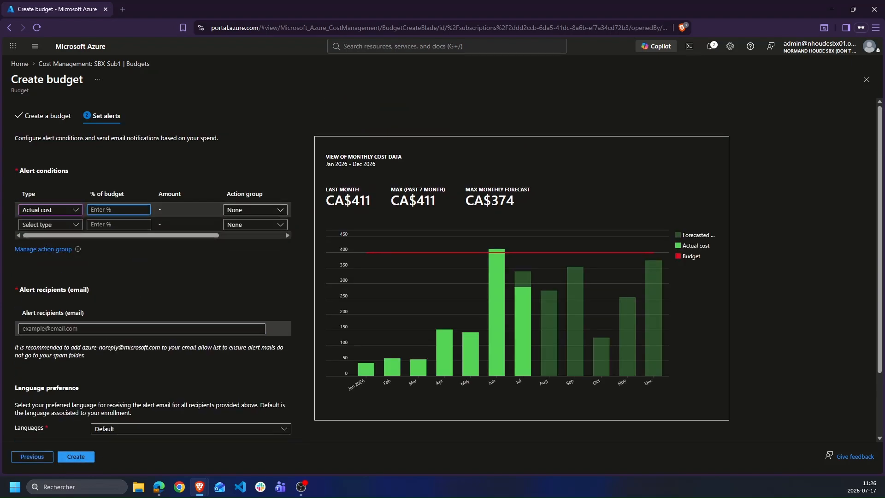
pyautogui.write('95')
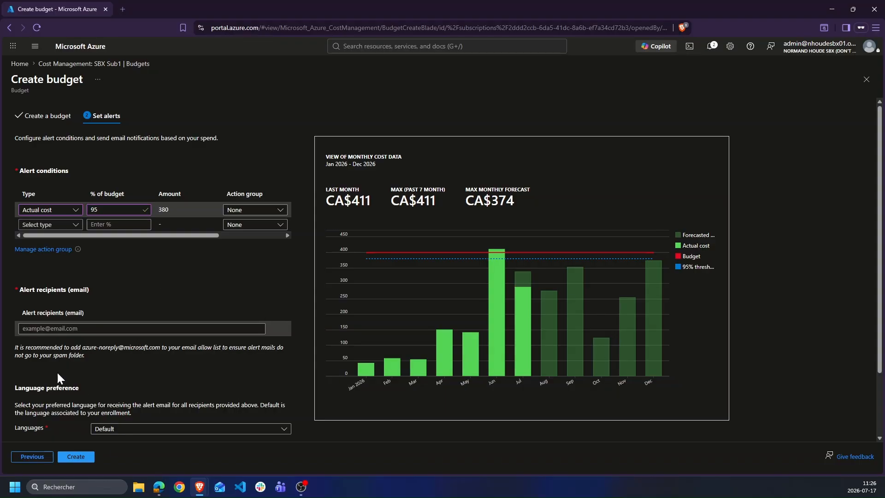
# Keep alert e-mails in the Default language and close the Create budget form
pyautogui.click(182, 430)
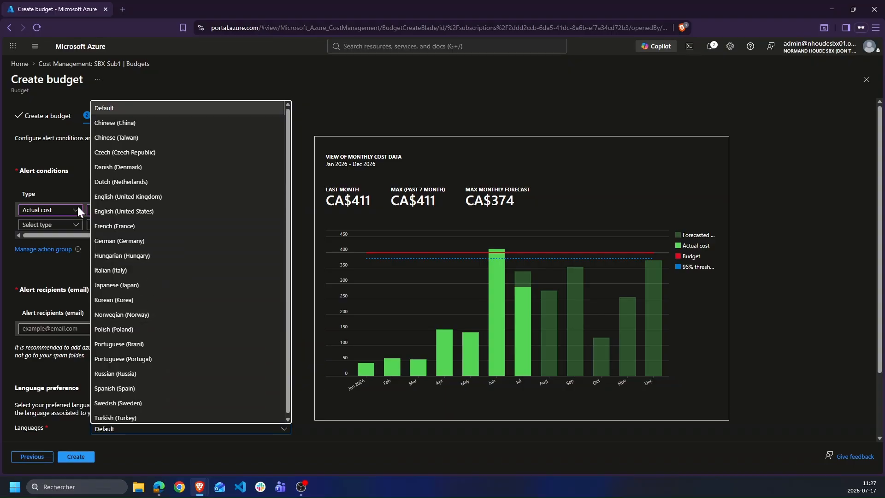
pyautogui.click(59, 277)
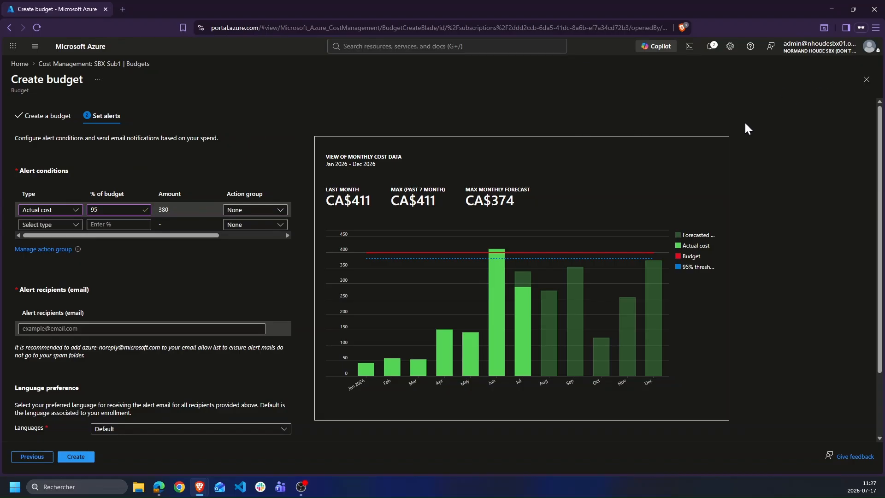
pyautogui.click(865, 79)
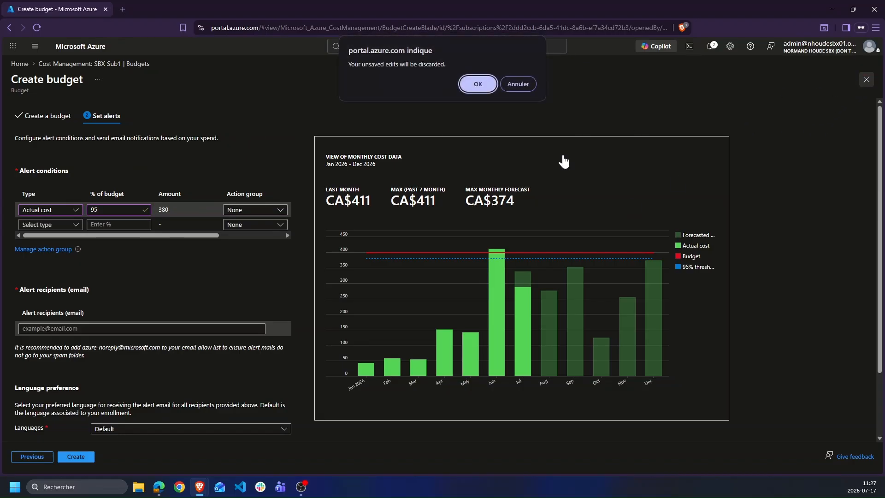
# Discard the unsaved budget95 and open SBX Sub1's Advisor cost recommendations under Optimization
pyautogui.click(477, 83)
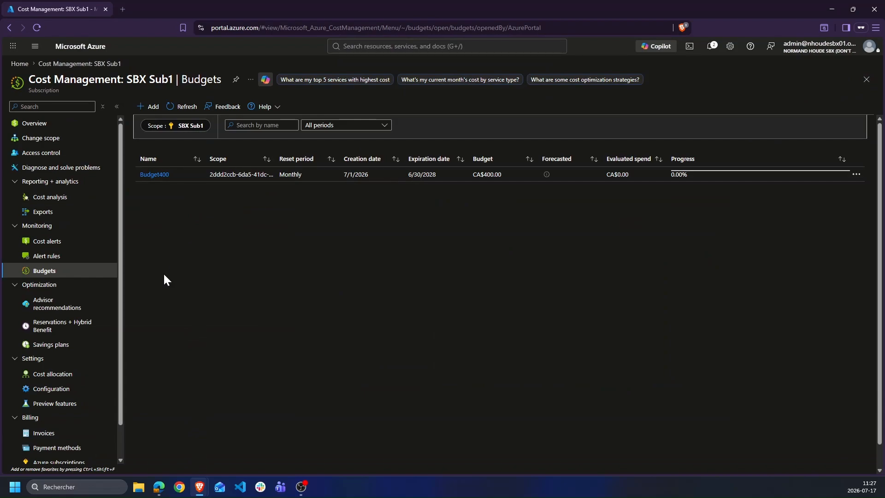
pyautogui.moveTo(13, 86); pyautogui.dragTo(147, 102)
pyautogui.moveTo(18, 223)
pyautogui.mouseDown()
pyautogui.moveTo(6, 224)
pyautogui.moveTo(7, 415)
pyautogui.moveTo(58, 419)
pyautogui.mouseUp()
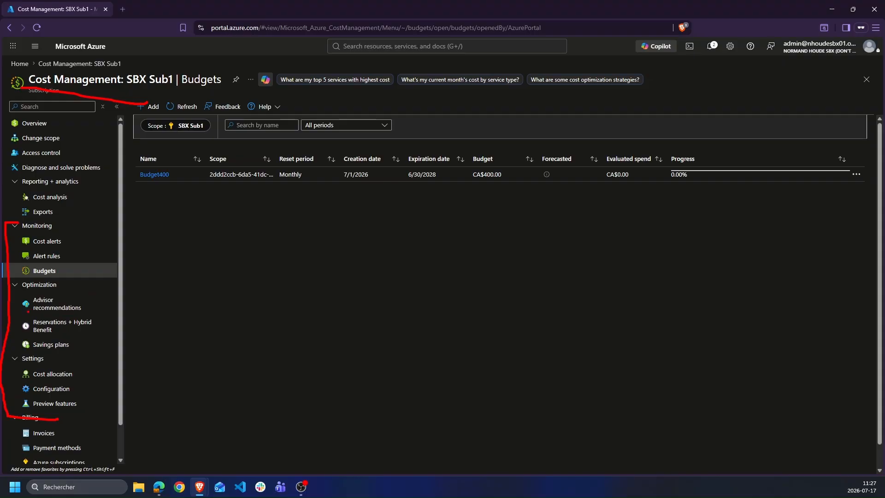
pyautogui.moveTo(28, 311); pyautogui.dragTo(85, 314)
pyautogui.moveTo(24, 338); pyautogui.dragTo(91, 337)
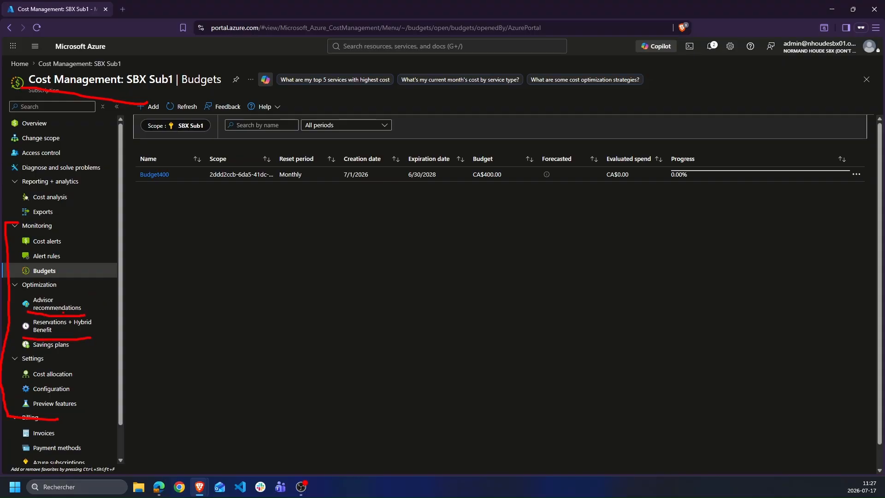
pyautogui.press('Escape')
pyautogui.click(63, 313)
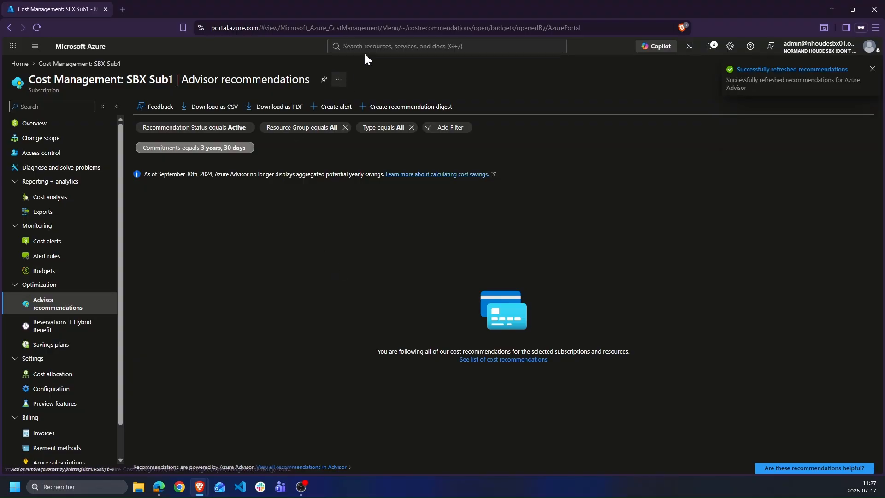
# Open the commitments filter and close it unchanged
pyautogui.click(203, 148)
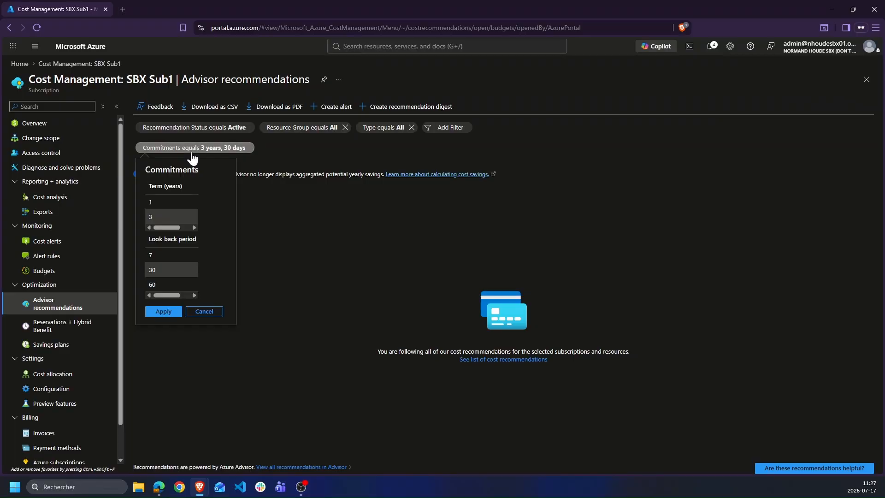
pyautogui.click(253, 148)
pyautogui.click(156, 238)
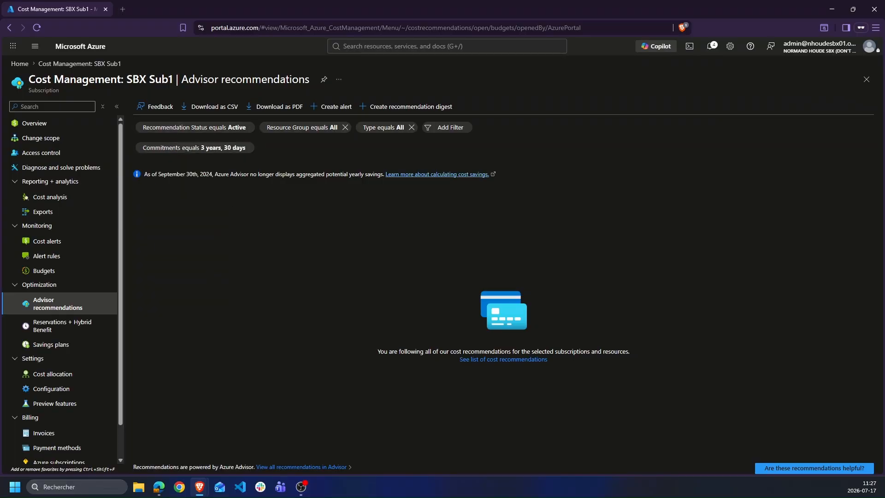
# Go to Azure Advisor and open the list of cost recommendations from the Cost tile
pyautogui.click(415, 46)
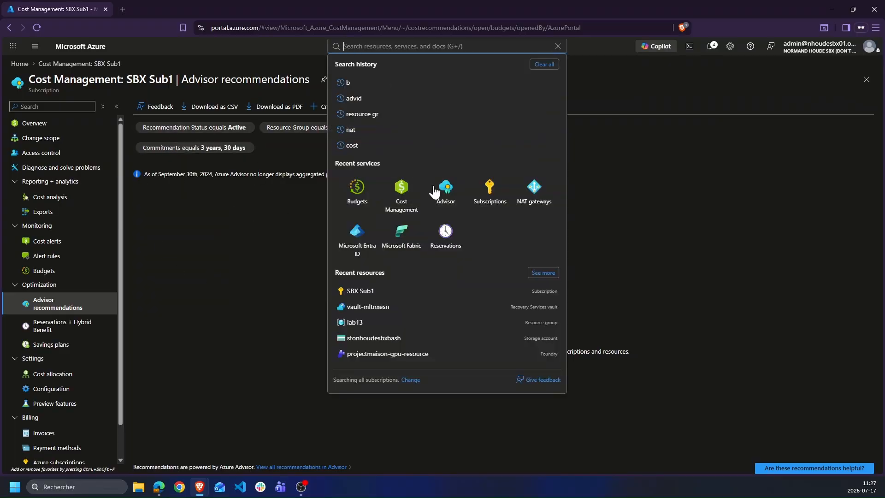
pyautogui.click(446, 198)
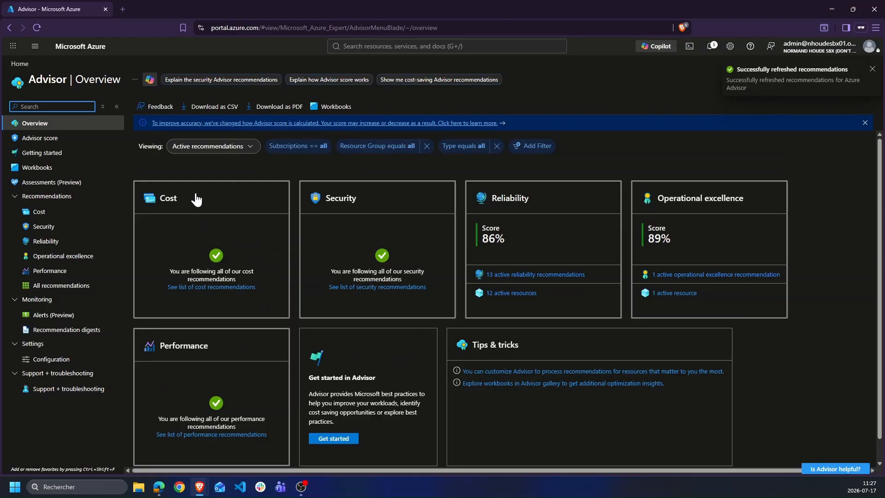
pyautogui.moveTo(211, 187)
pyautogui.mouseDown()
pyautogui.moveTo(166, 291)
pyautogui.moveTo(203, 184)
pyautogui.mouseUp()
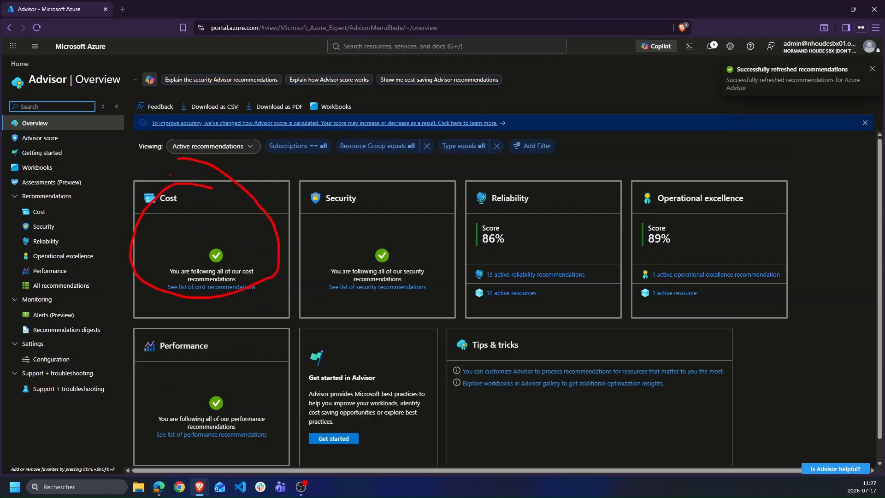
pyautogui.press('Escape')
pyautogui.click(211, 287)
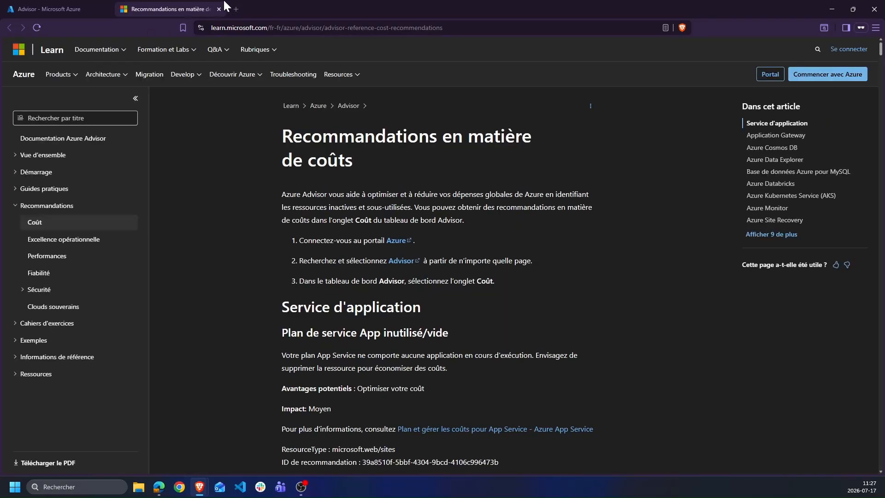
# Close the Microsoft Learn cost recommendations page to return to Advisor | Overview
pyautogui.click(219, 9)
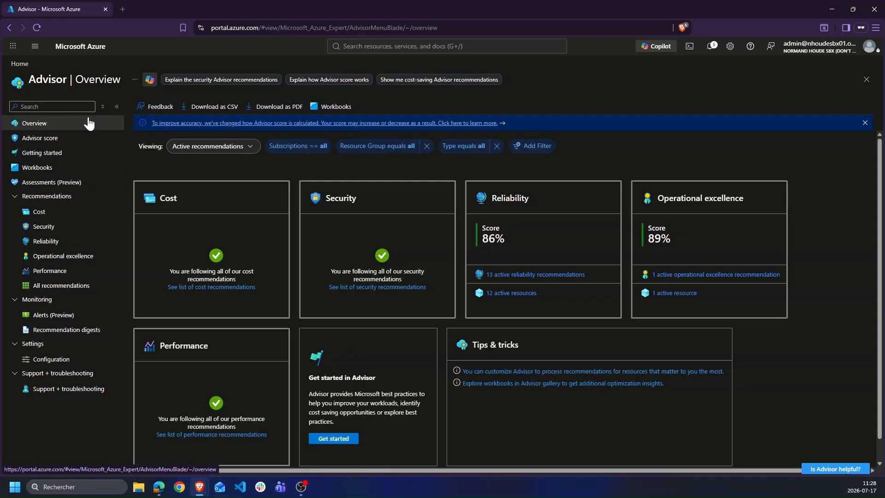
# Search 'cost', open Cost Management for SBX Sub1 and go to its Cost analysis page
pyautogui.click(482, 46)
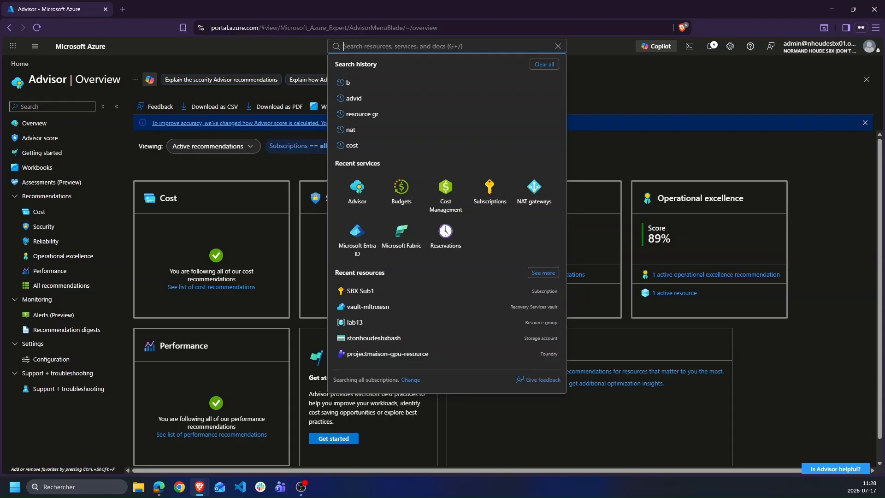
pyautogui.hotkey('ctrl', '2')
pyautogui.moveTo(475, 158)
pyautogui.mouseDown()
pyautogui.moveTo(440, 238)
pyautogui.moveTo(408, 150)
pyautogui.mouseUp()
pyautogui.press('Escape')
pyautogui.write('cost')
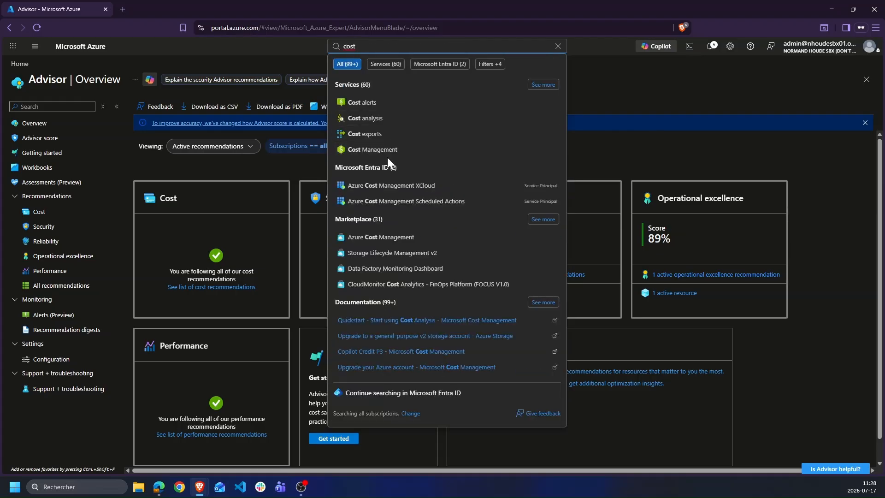
pyautogui.click(382, 150)
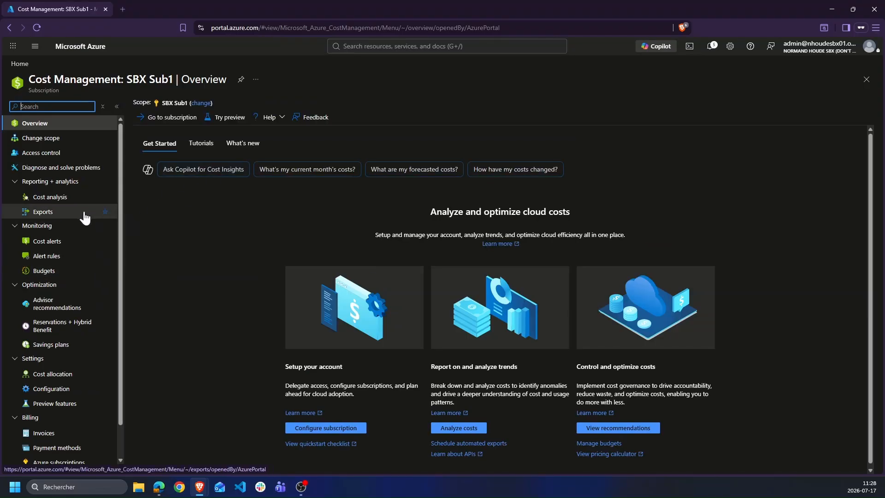
pyautogui.click(67, 202)
# Show the All views list in Cost analysis
pyautogui.hotkey('ctrl', '2')
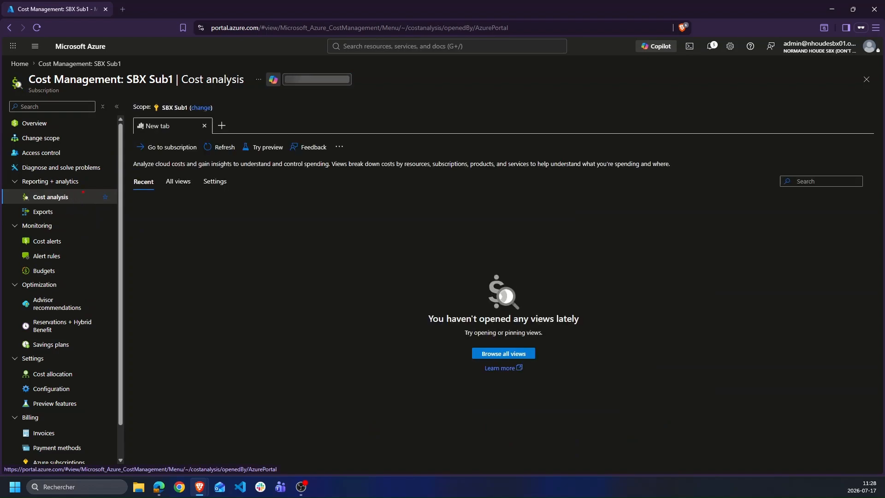
pyautogui.moveTo(85, 191); pyautogui.dragTo(25, 204)
pyautogui.click(174, 185)
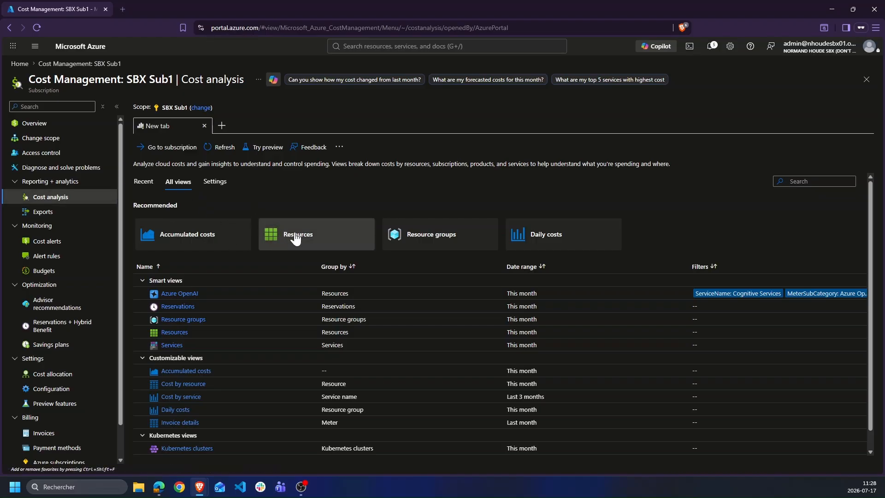
# Open the Recommended Resources view to break down Jul 2026 costs per resource
pyautogui.moveTo(296, 238)
pyautogui.hotkey('ctrl', '2')
pyautogui.moveTo(311, 216)
pyautogui.mouseDown()
pyautogui.moveTo(307, 252)
pyautogui.moveTo(259, 246)
pyautogui.mouseUp()
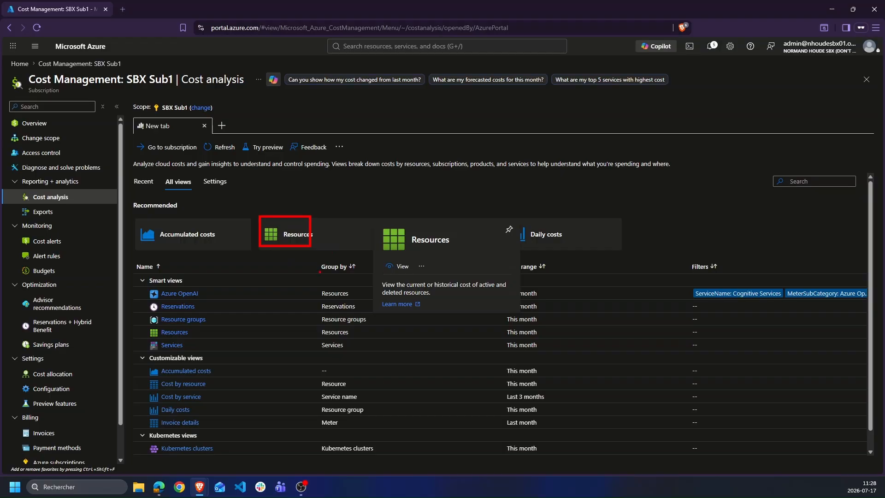
pyautogui.press('Escape')
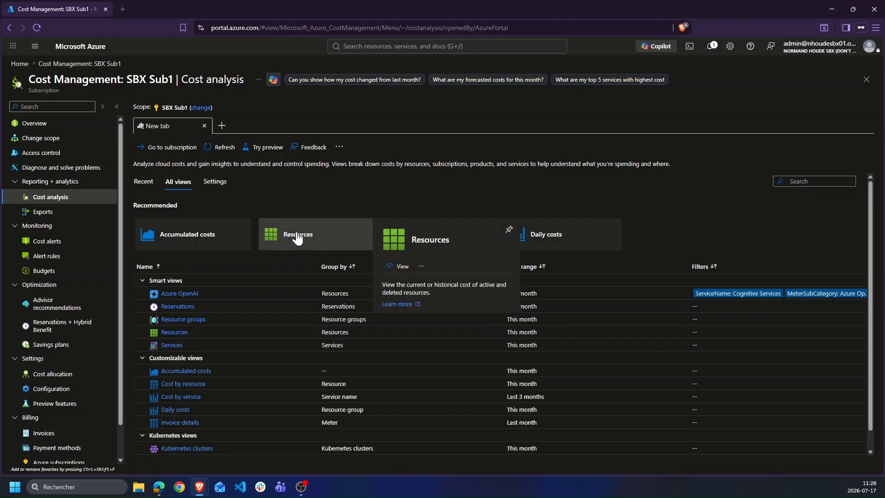
pyautogui.click(300, 236)
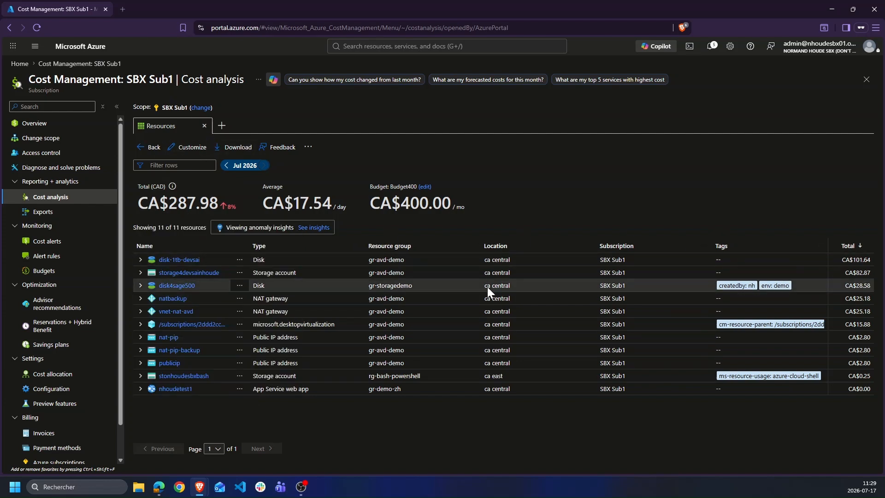
# Highlight the resource names and their per-resource cost totals
pyautogui.moveTo(213, 250)
pyautogui.mouseDown()
pyautogui.moveTo(234, 252)
pyautogui.moveTo(243, 389)
pyautogui.moveTo(213, 402)
pyautogui.mouseUp()
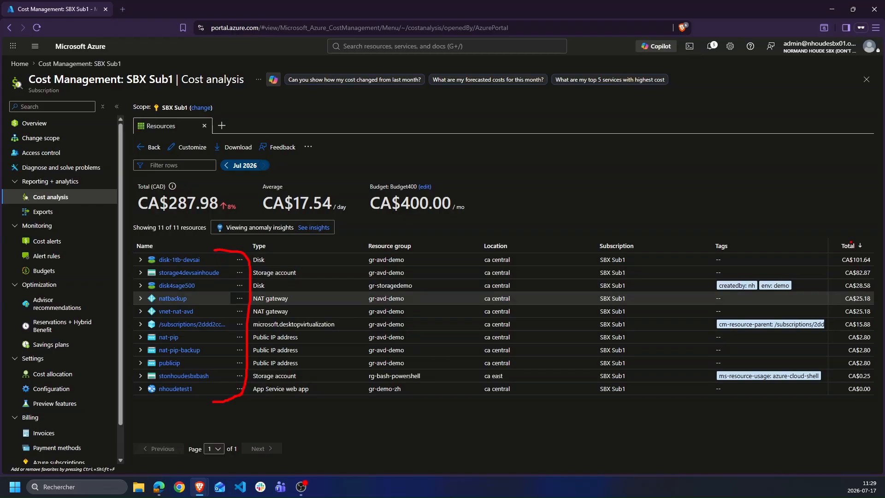
pyautogui.moveTo(856, 235)
pyautogui.mouseDown()
pyautogui.moveTo(824, 251)
pyautogui.moveTo(819, 395)
pyautogui.moveTo(854, 409)
pyautogui.mouseUp()
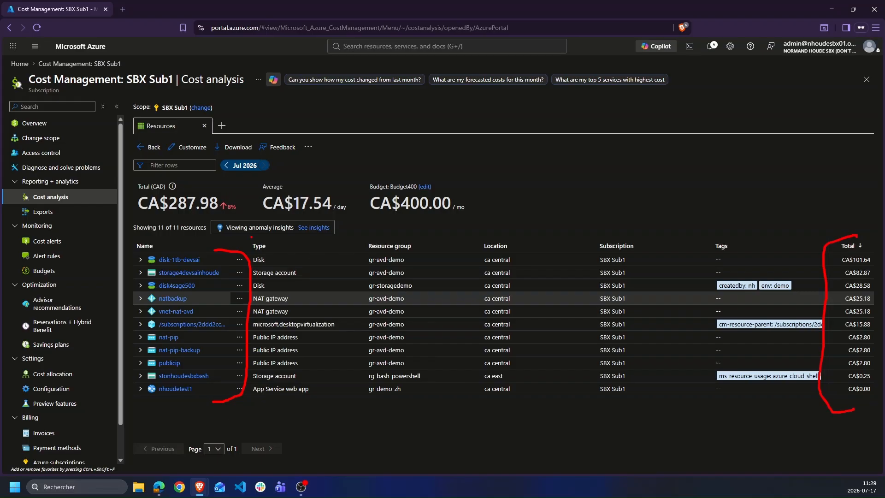
pyautogui.press('Escape')
# Step back two months to May 2026, showing CA$141.59 across 8 resources
pyautogui.click(227, 165)
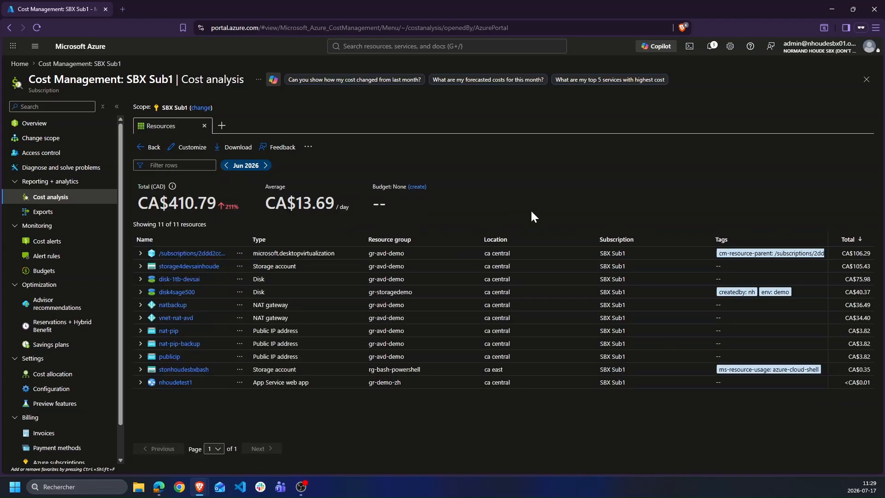
pyautogui.click(227, 166)
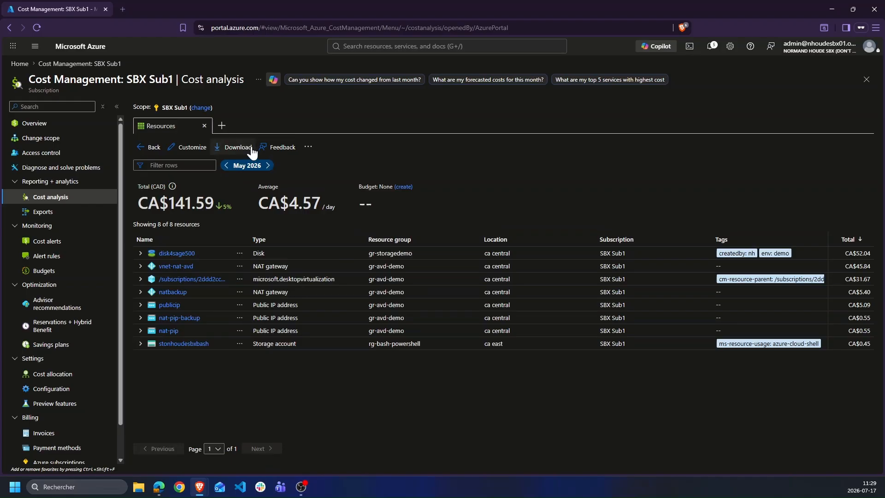
pyautogui.hotkey('ctrl', '2')
pyautogui.moveTo(209, 136)
pyautogui.mouseDown()
pyautogui.moveTo(201, 159)
pyautogui.moveTo(279, 139)
pyautogui.moveTo(200, 143)
pyautogui.mouseUp()
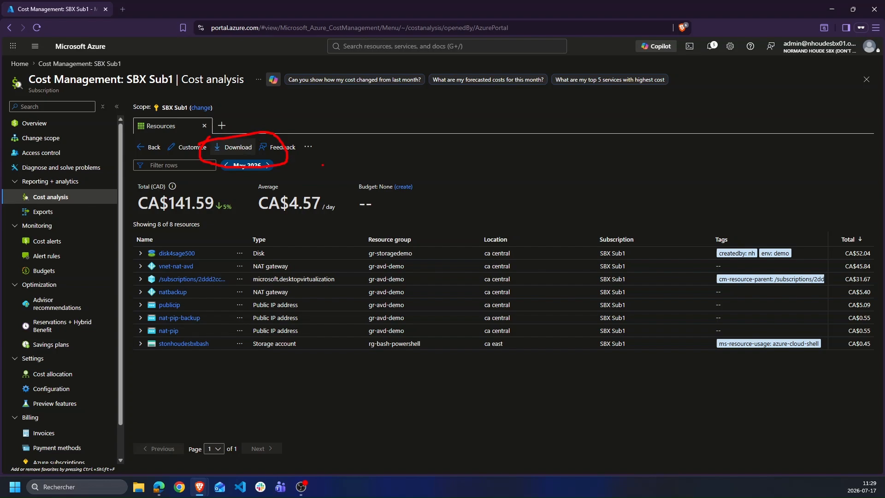